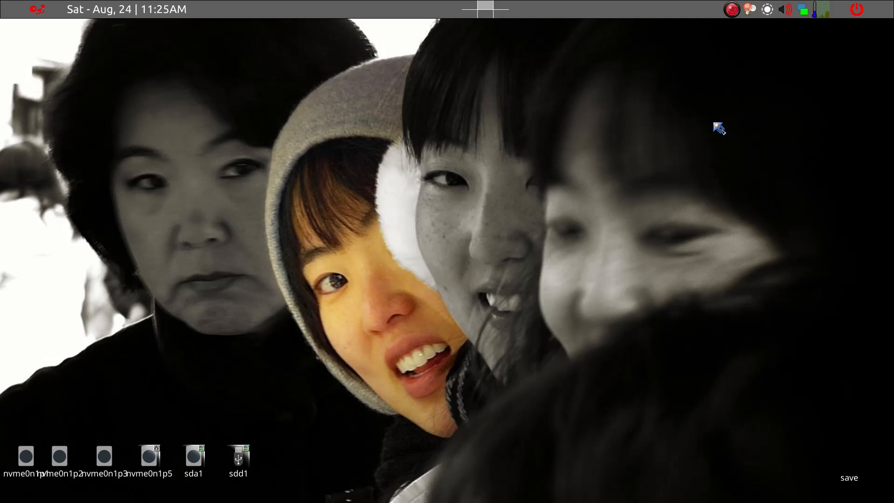
- Launch gThumb and open the photo 2024-08-24-073811.JPG from the Downloads folder
{"action": "key", "text": "ctrl+space"}
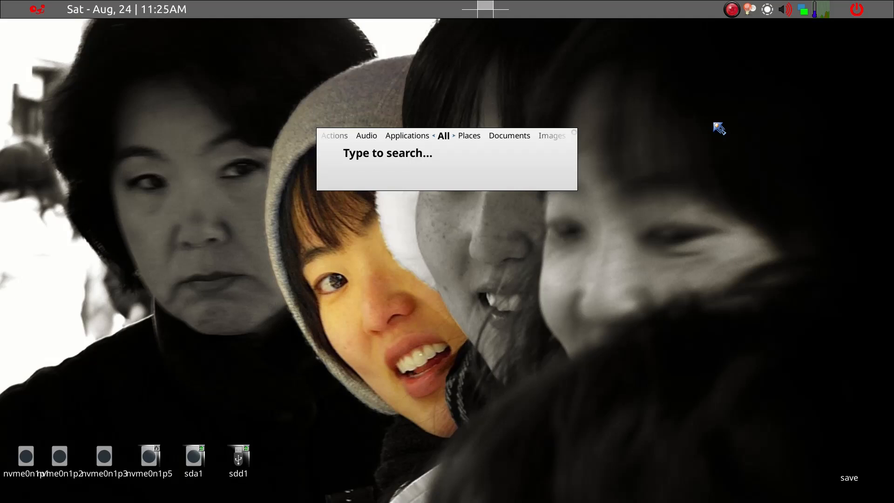
{"action": "type", "text": "gth"}
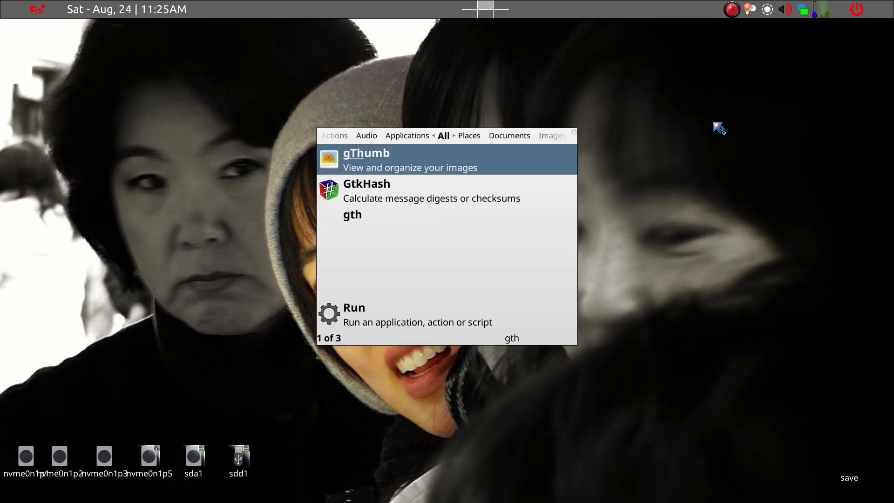
{"action": "key", "text": "Return"}
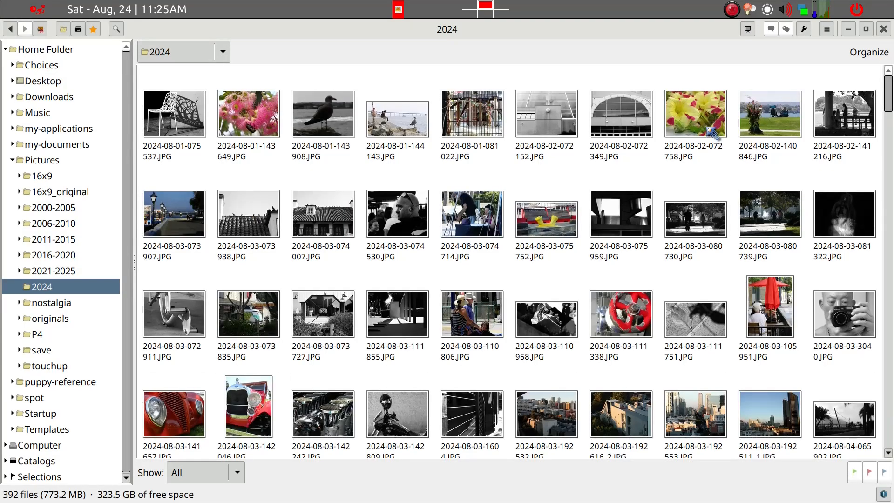
{"action": "left_click", "coordinate": [65, 99]}
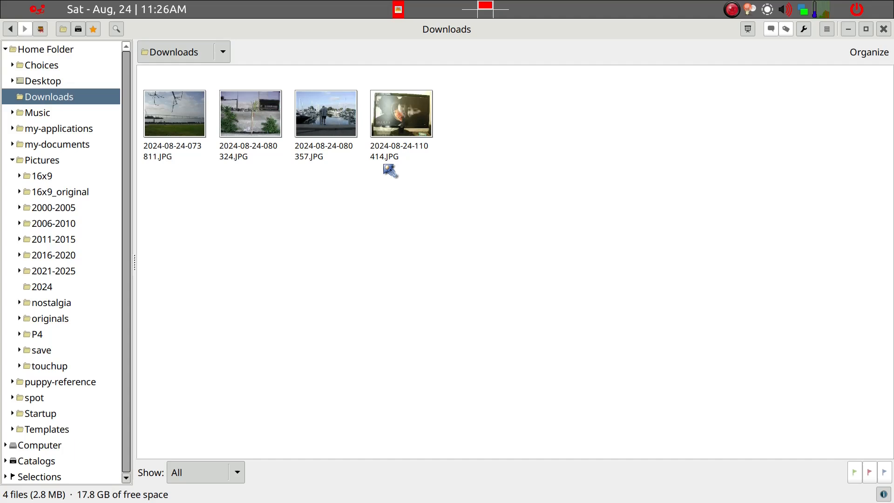
{"action": "double_click", "coordinate": [173, 129]}
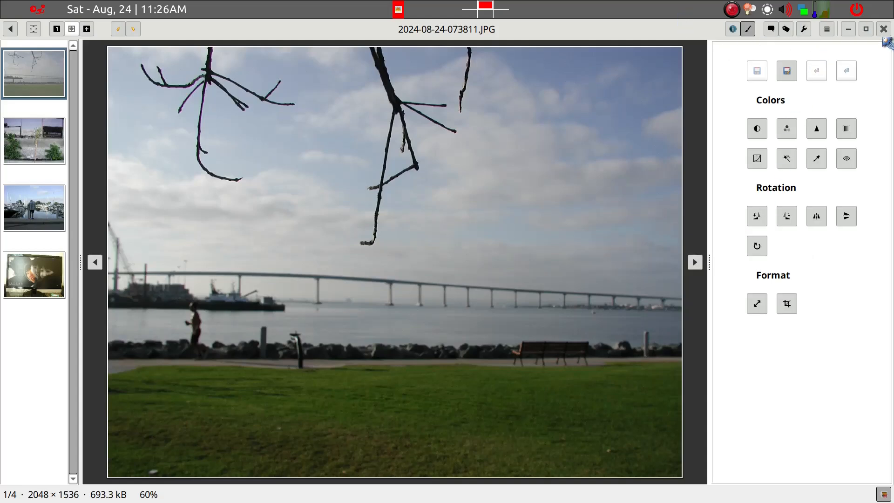
- Review the general, browser, viewer, presentation and saving preferences, including the viewer thumbnail position and the default JPEG extension
{"action": "left_click", "coordinate": [827, 31]}
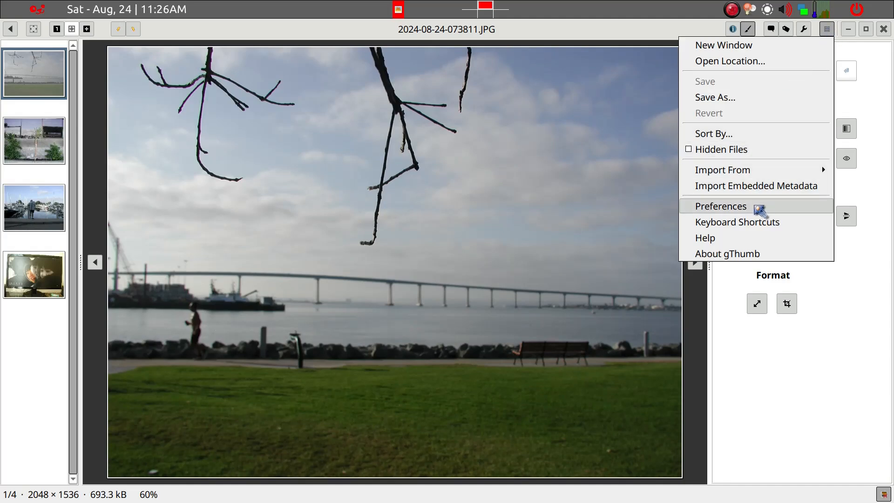
{"action": "left_click", "coordinate": [759, 208]}
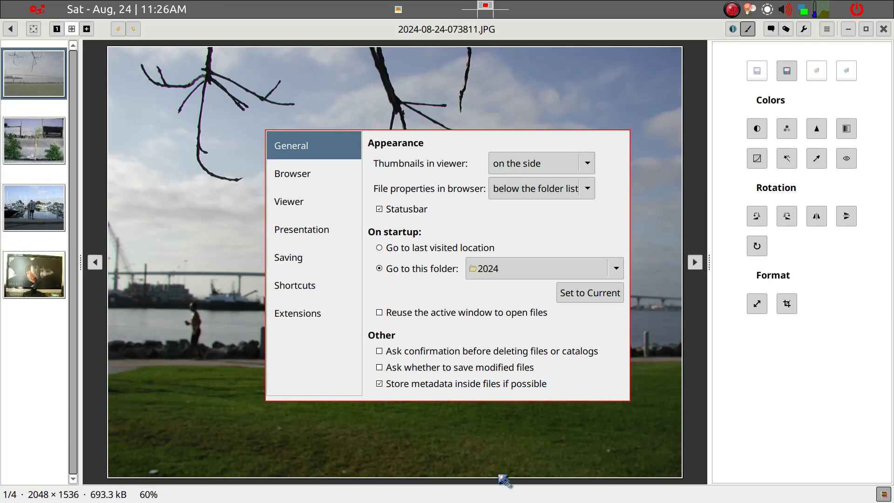
{"action": "left_click", "coordinate": [547, 165]}
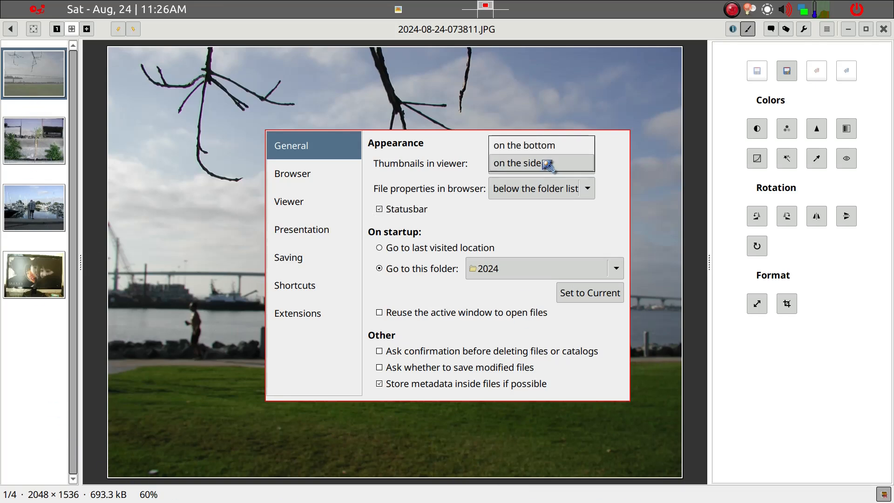
{"action": "left_click", "coordinate": [547, 165]}
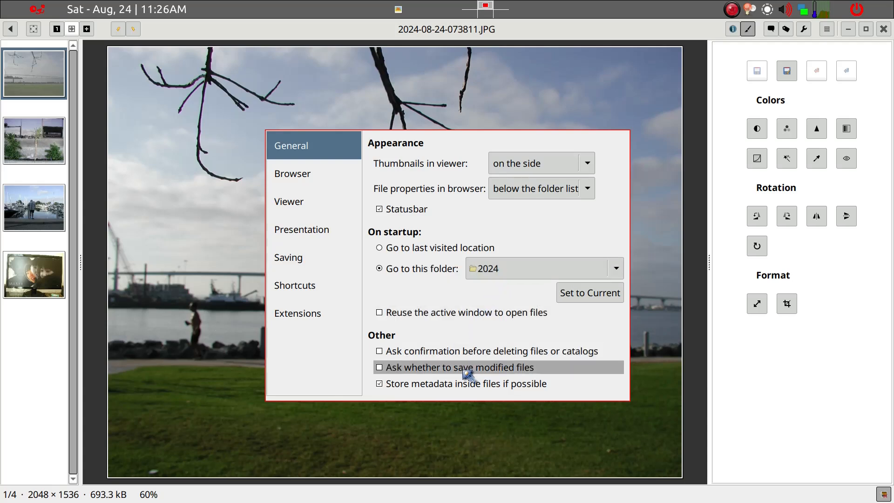
{"action": "left_click", "coordinate": [329, 183]}
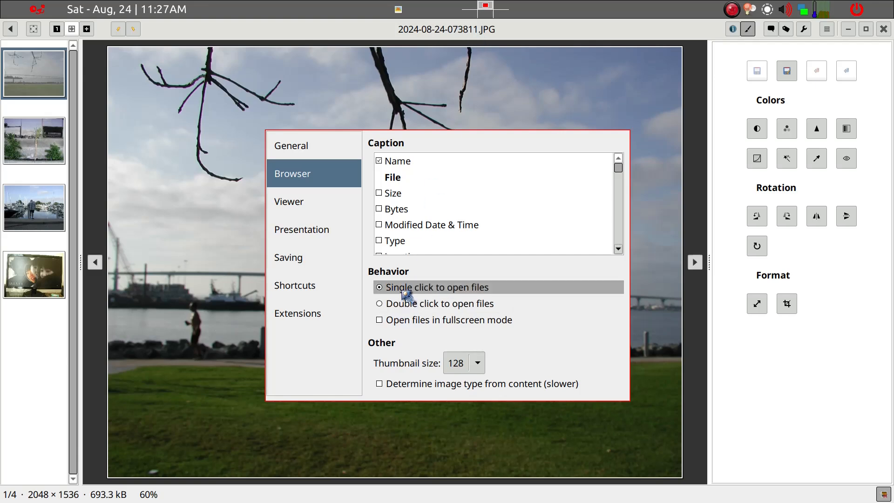
{"action": "left_click", "coordinate": [321, 215]}
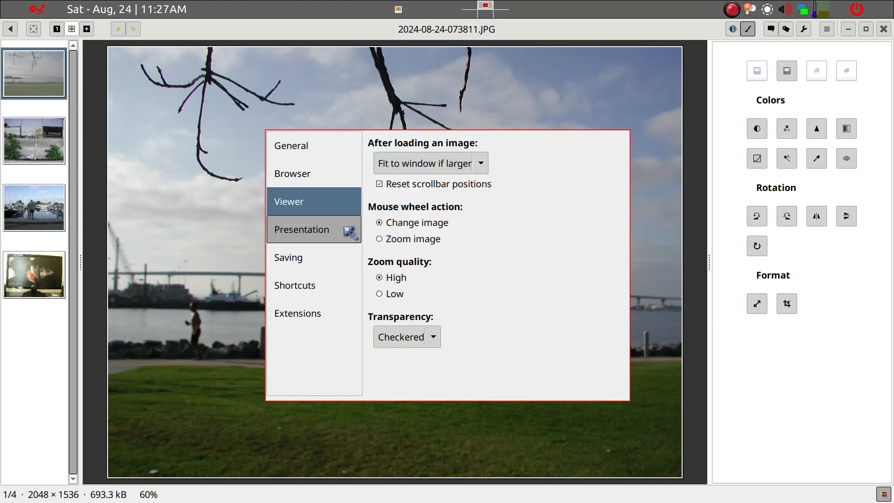
{"action": "left_click", "coordinate": [326, 239]}
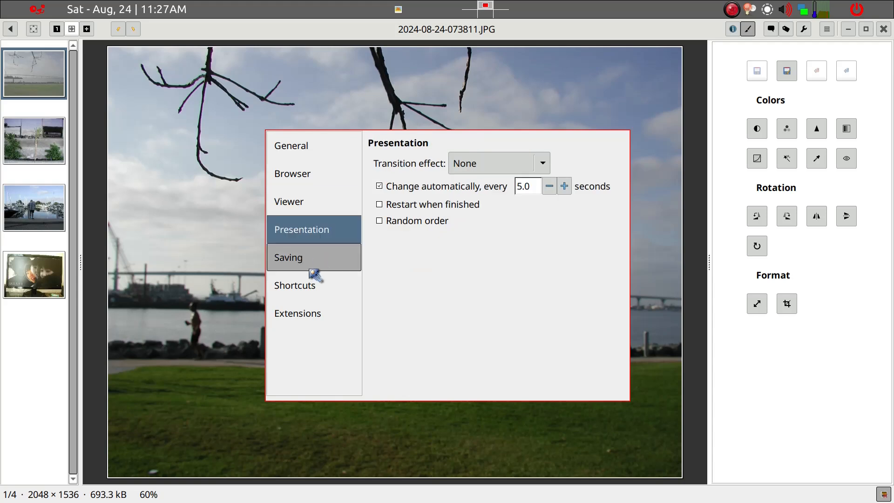
{"action": "left_click", "coordinate": [314, 271]}
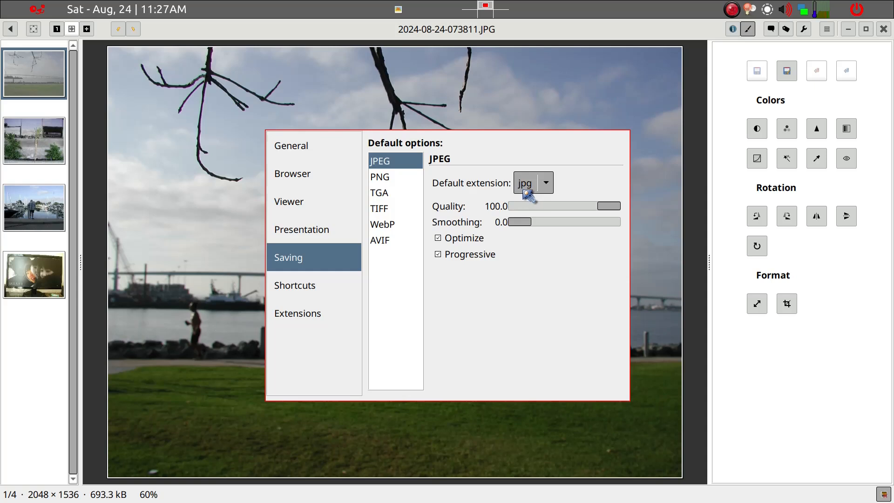
{"action": "left_click", "coordinate": [523, 192]}
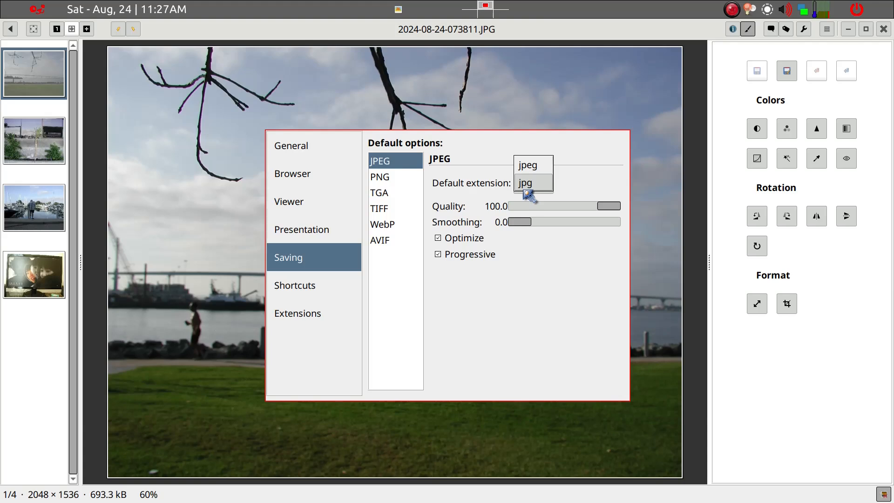
{"action": "left_click", "coordinate": [526, 192]}
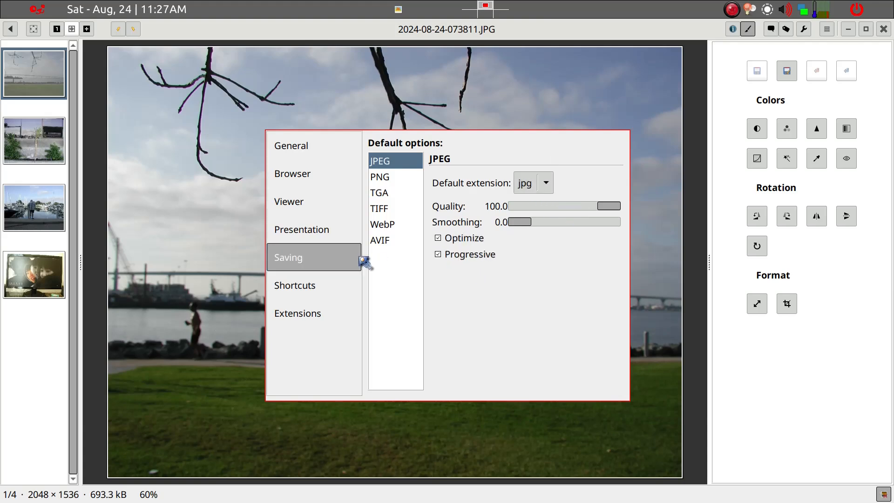
- Review the list of keyboard shortcuts and the available extensions in the preferences, and close them
{"action": "left_click", "coordinate": [307, 292]}
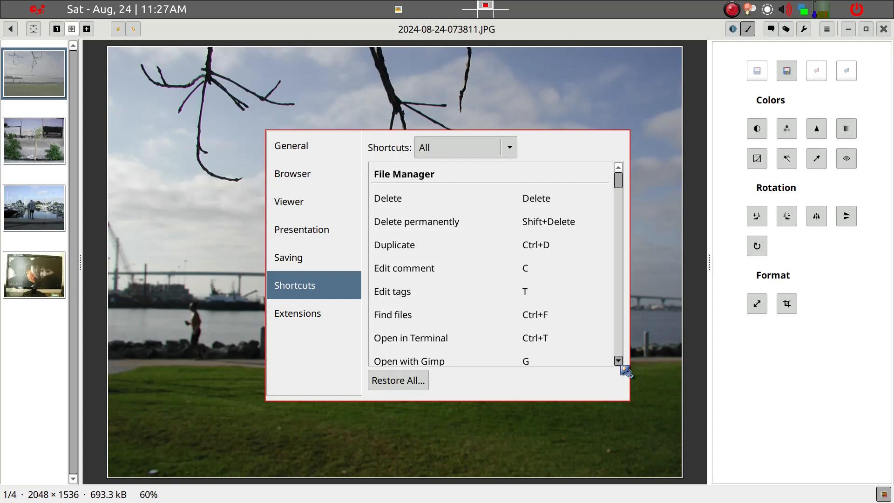
{"action": "scroll", "coordinate": [622, 363], "scroll_direction": "down", "scroll_amount": 1}
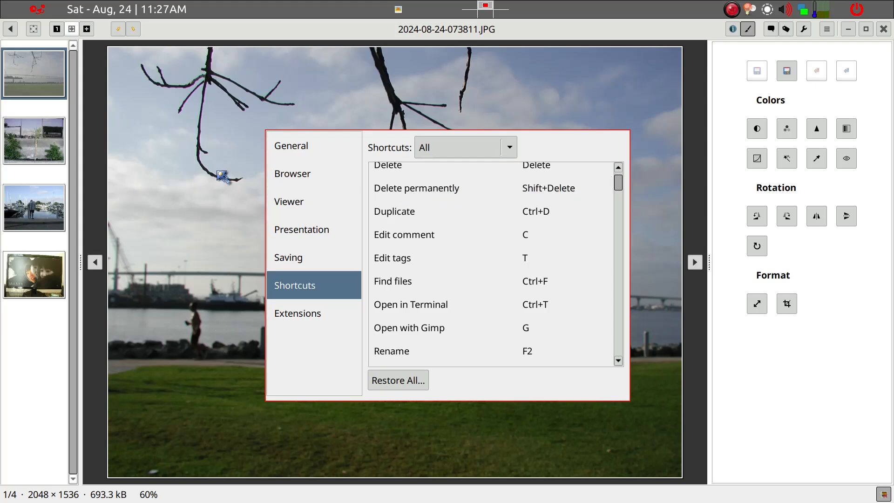
{"action": "left_click", "coordinate": [215, 138]}
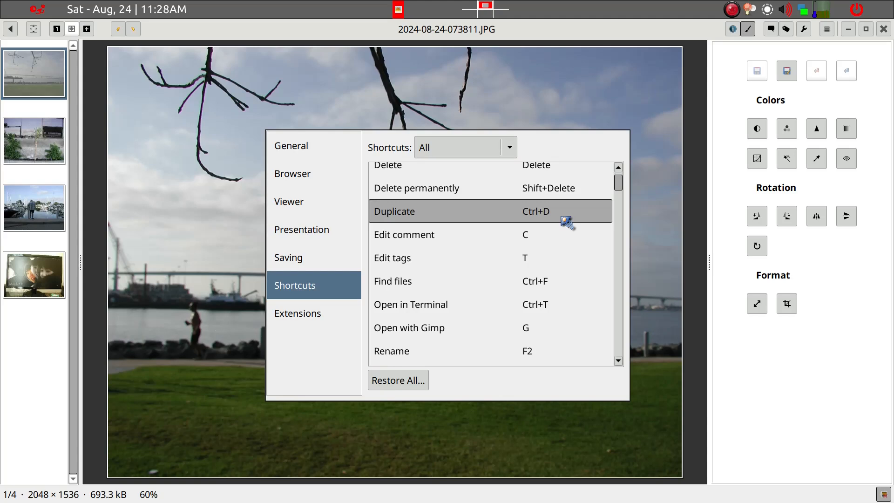
{"action": "left_click", "coordinate": [347, 316]}
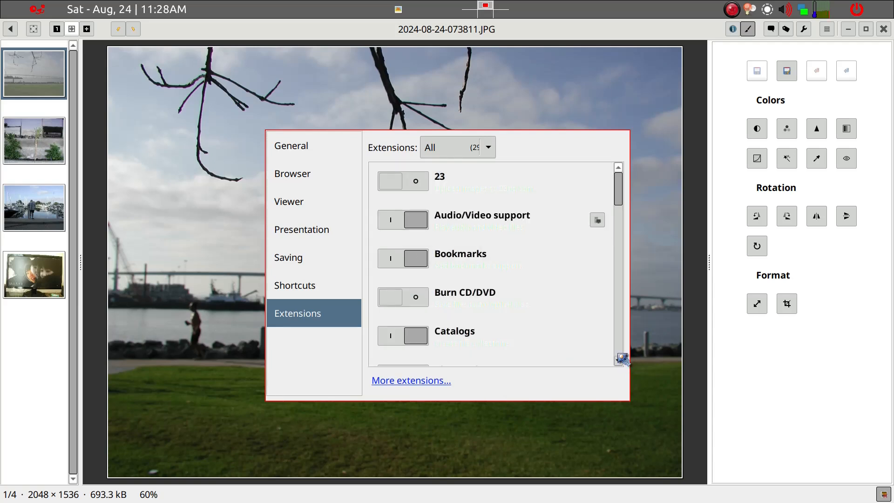
{"action": "scroll", "coordinate": [623, 361], "scroll_direction": "down", "scroll_amount": 10}
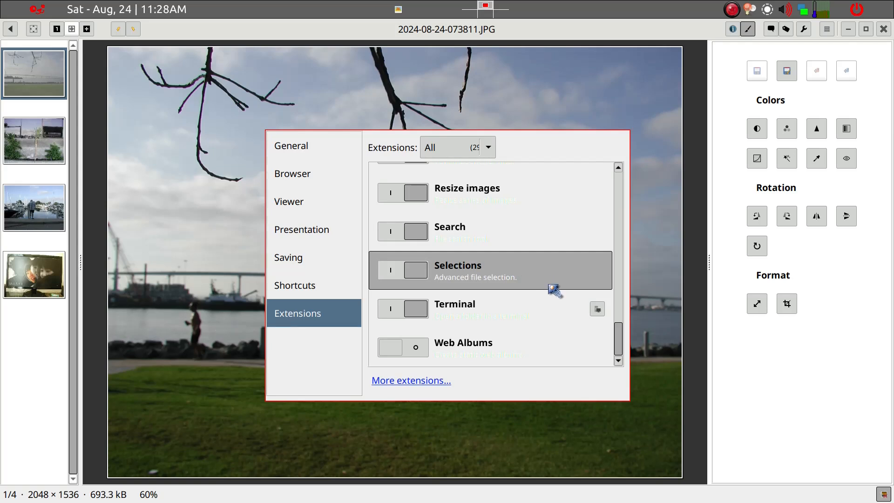
{"action": "key", "text": "Escape"}
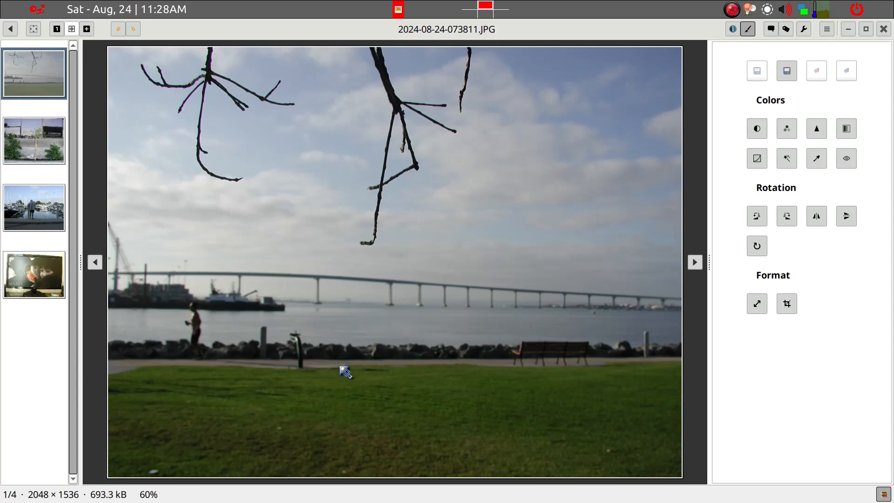
- Examine the photo's file properties and embedded metadata, and return to the editing tools
{"action": "key", "text": "F8"}
{"action": "key", "text": "F8"}
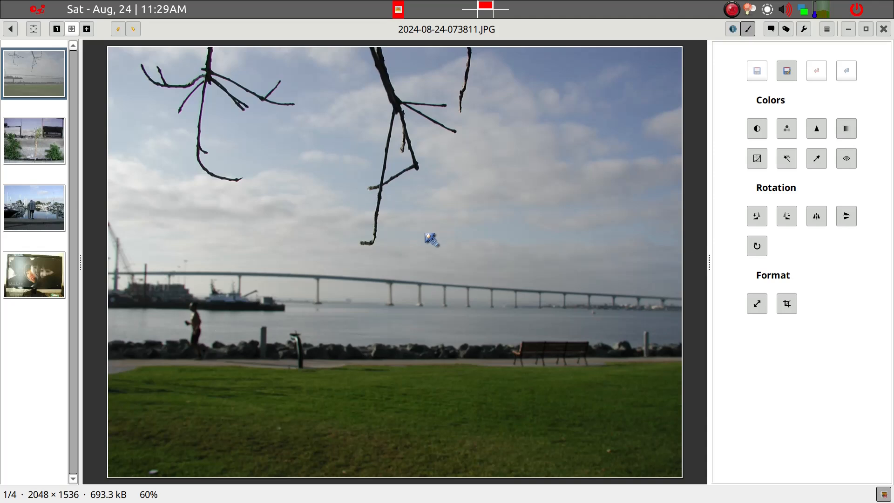
{"action": "key", "text": "i"}
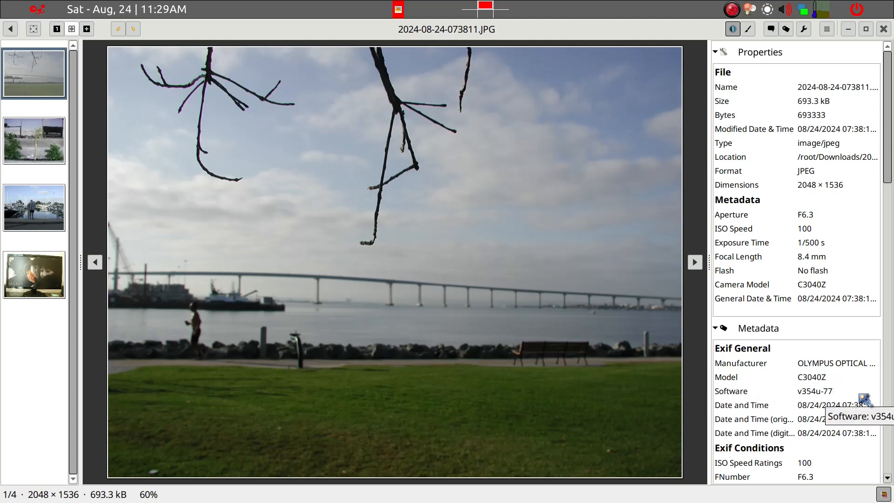
{"action": "key", "text": "e"}
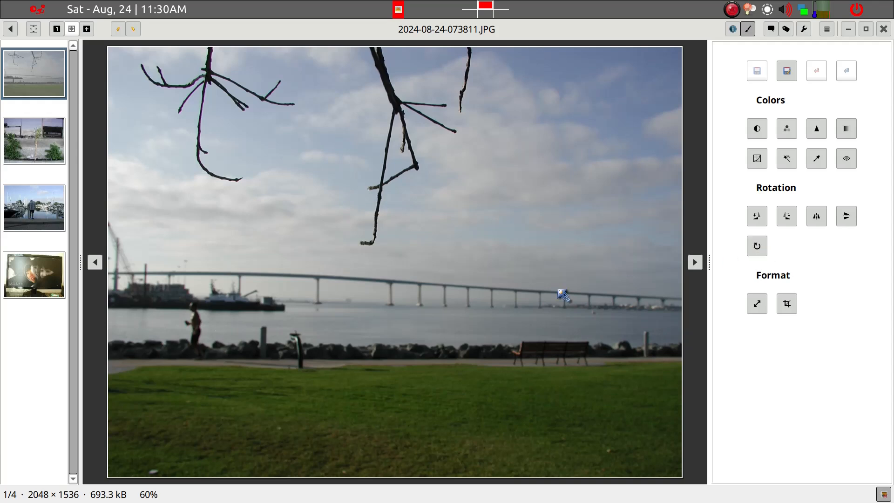
- Straighten the bridge photo by rotating it -1.1° with cropped borders and the aspect ratio kept, and save the file
{"action": "left_click", "coordinate": [757, 247]}
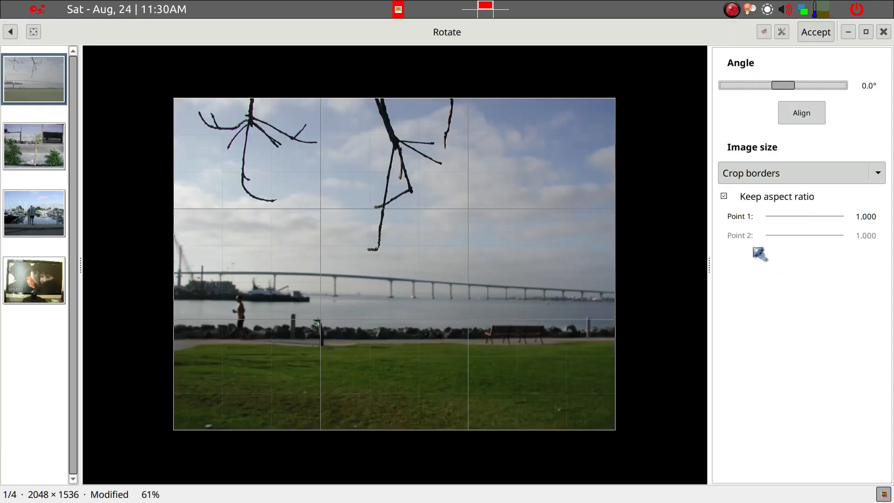
{"action": "key", "text": "Left"}
{"action": "key", "text": "Left"}
{"action": "key", "text": "Left"}
{"action": "key", "text": "Left"}
{"action": "key", "text": "Left"}
{"action": "key", "text": "Left"}
{"action": "key", "text": "Left"}
{"action": "key", "text": "Left"}
{"action": "key", "text": "Left"}
{"action": "key", "text": "Left"}
{"action": "key", "text": "Left"}
{"action": "key", "text": "Left"}
{"action": "key", "text": "Left"}
{"action": "key", "text": "Left"}
{"action": "key", "text": "Left"}
{"action": "key", "text": "Left"}
{"action": "key", "text": "Left"}
{"action": "key", "text": "Left"}
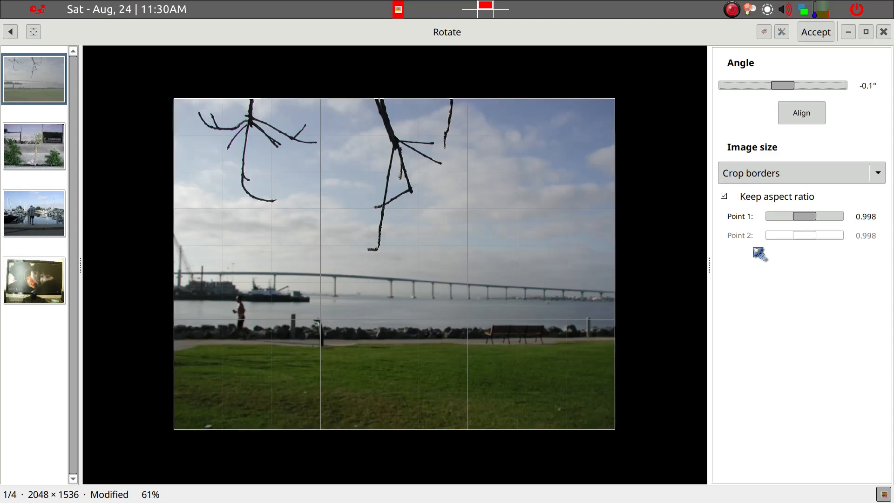
{"action": "key", "text": "Right"}
{"action": "key", "text": "Right"}
{"action": "key", "text": "Right"}
{"action": "key", "text": "Right"}
{"action": "key", "text": "Right"}
{"action": "key", "text": "Right"}
{"action": "key", "text": "Right"}
{"action": "key", "text": "Right"}
{"action": "key", "text": "Right"}
{"action": "key", "text": "Right"}
{"action": "key", "text": "Right"}
{"action": "key", "text": "Right"}
{"action": "key", "text": "Right"}
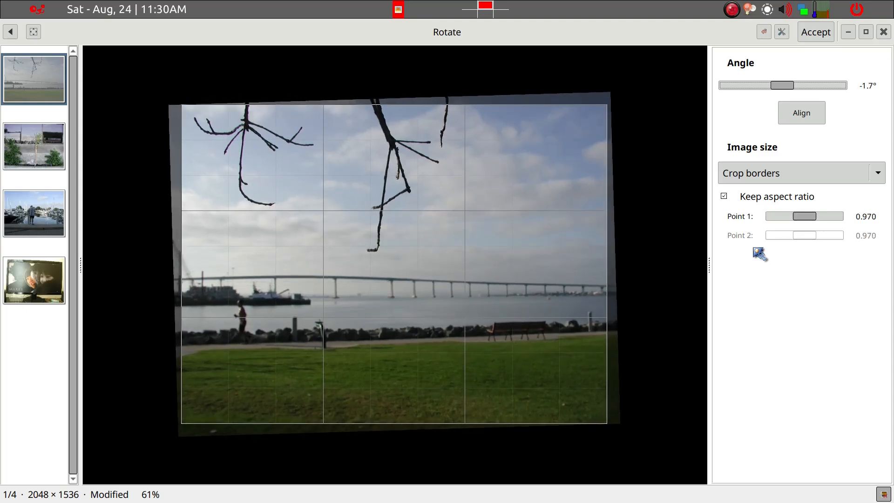
{"action": "key", "text": "Left"}
{"action": "key", "text": "Left"}
{"action": "key", "text": "Left"}
{"action": "key", "text": "Left"}
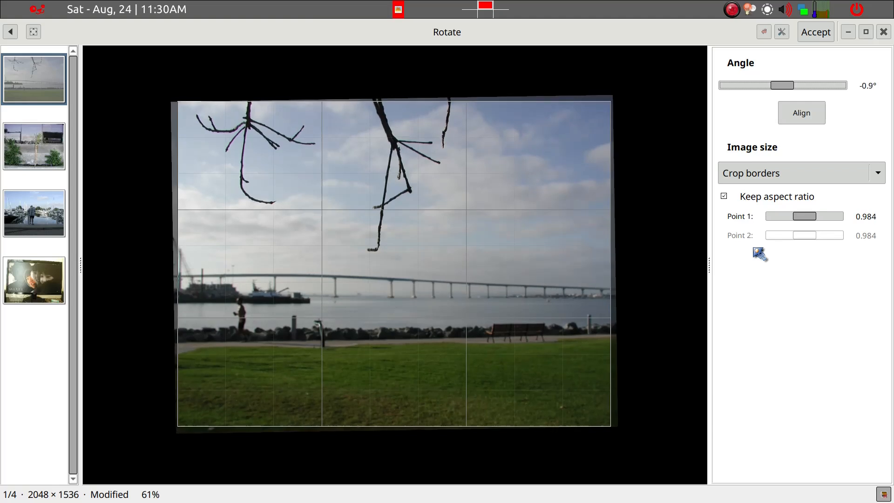
{"action": "key", "text": "Left"}
{"action": "key", "text": "Left"}
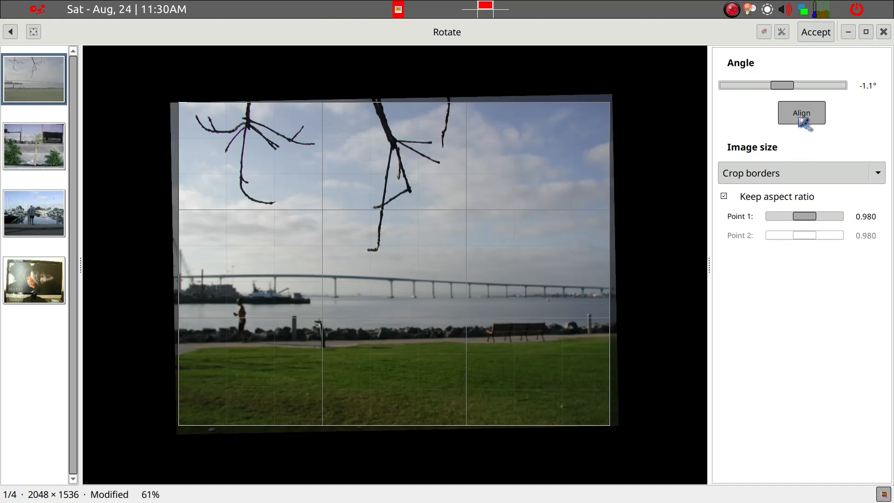
{"action": "left_click", "coordinate": [818, 35]}
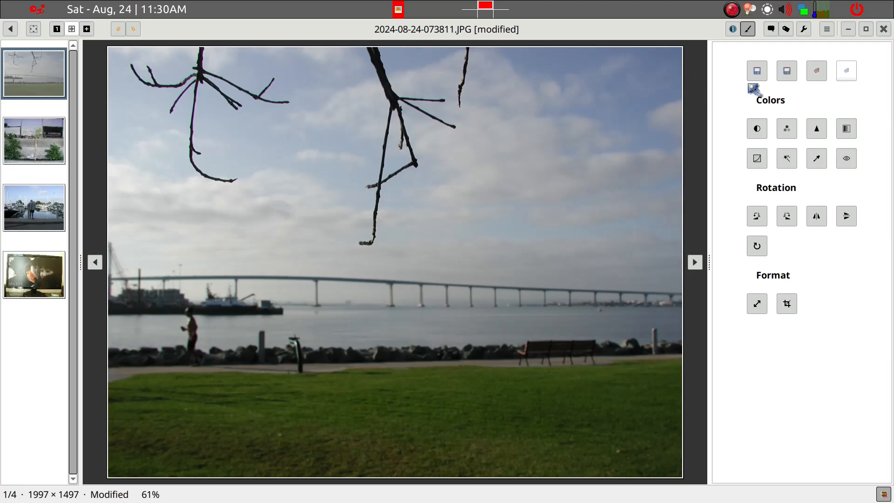
{"action": "left_click", "coordinate": [758, 73]}
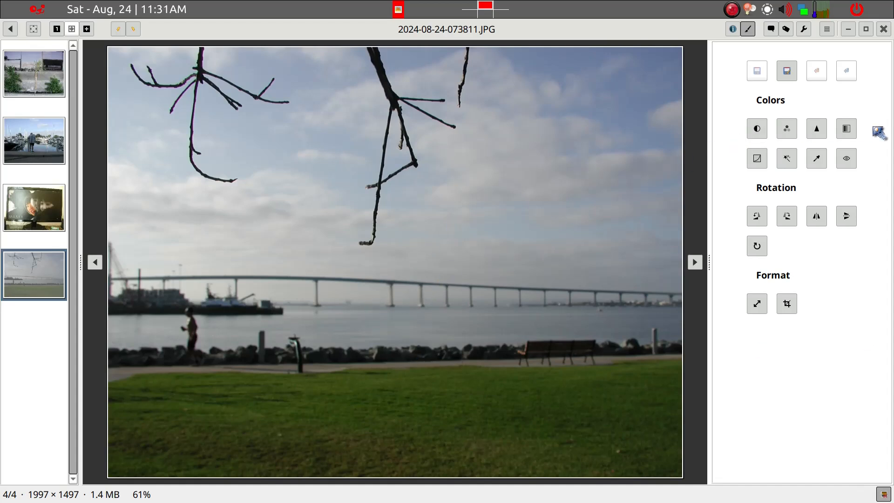
- Preview the grayscale conversion of the photo without applying it
{"action": "left_click", "coordinate": [850, 133]}
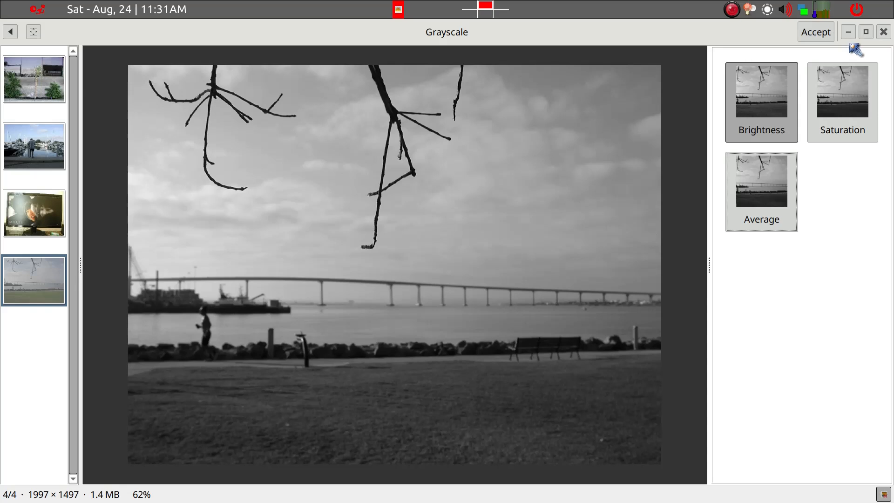
{"action": "key", "text": "Escape"}
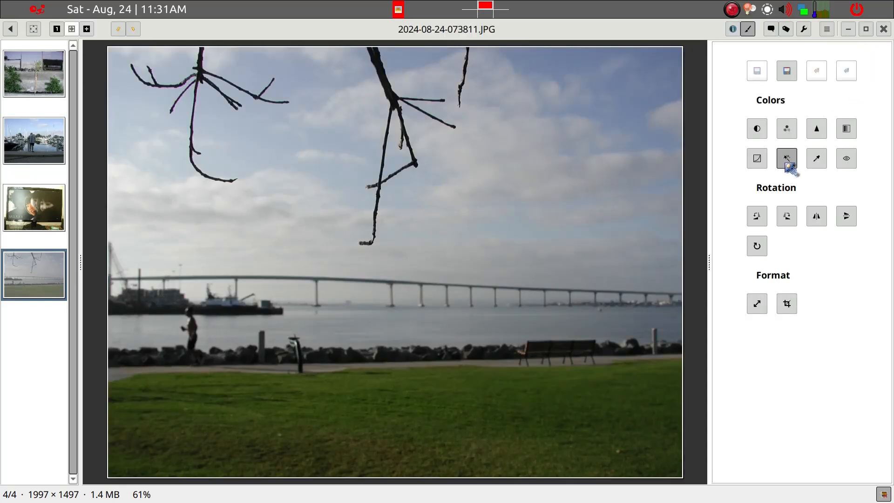
- Preview the Stretch, Equalize and Uniform contrast adjustments on the bridge photo without applying any of them
{"action": "left_click", "coordinate": [757, 135]}
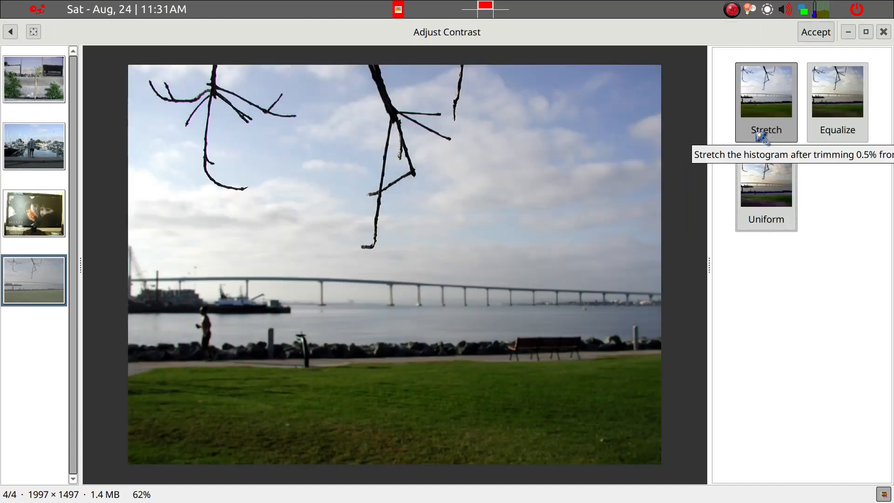
{"action": "left_click", "coordinate": [825, 123]}
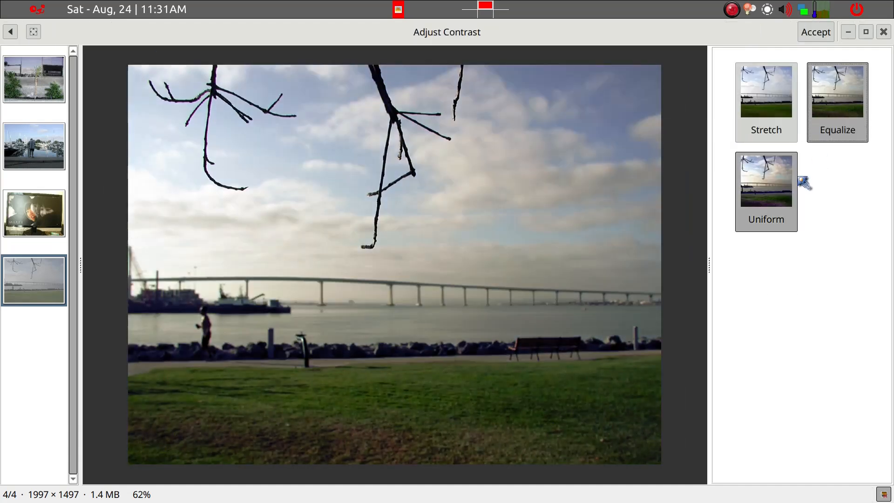
{"action": "left_click", "coordinate": [776, 196]}
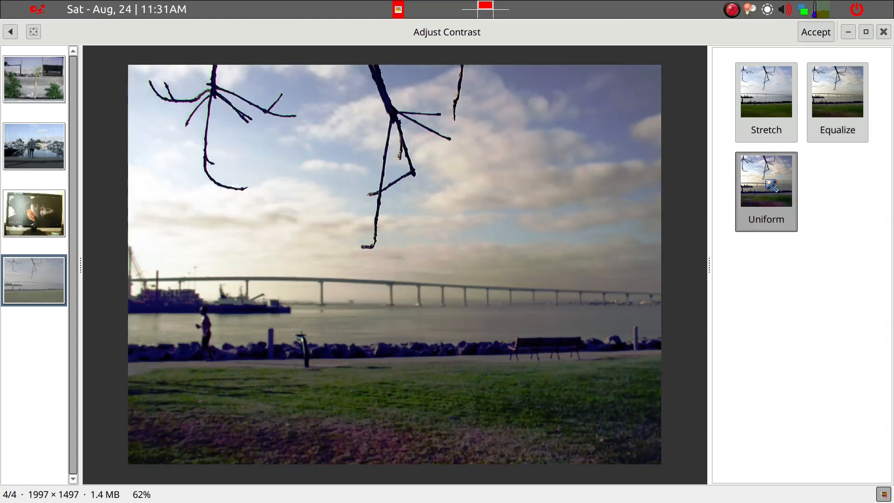
{"action": "left_click", "coordinate": [767, 118]}
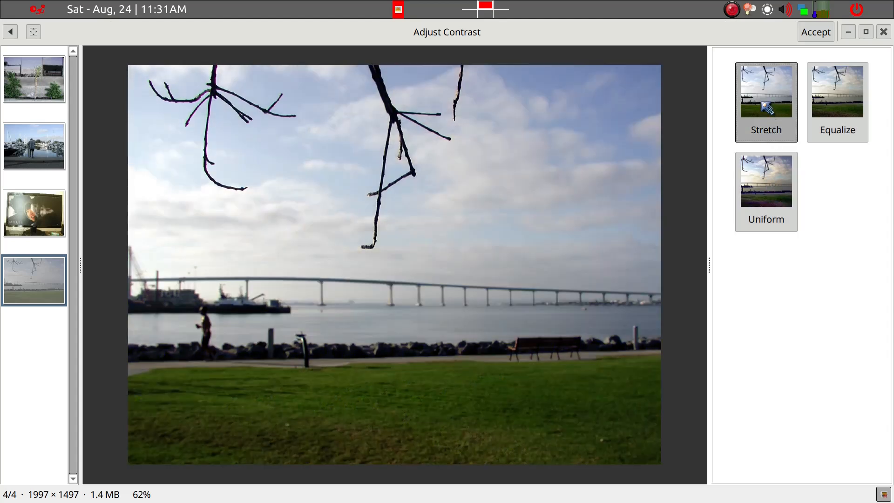
{"action": "key", "text": "Escape"}
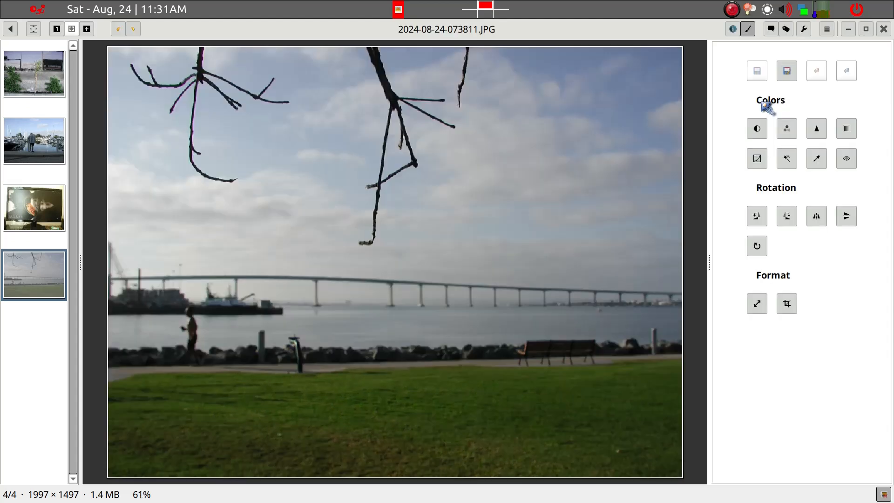
- Try raising the highlights of the Value channel in Color Curves, and remove the added curve point
{"action": "left_click", "coordinate": [757, 159]}
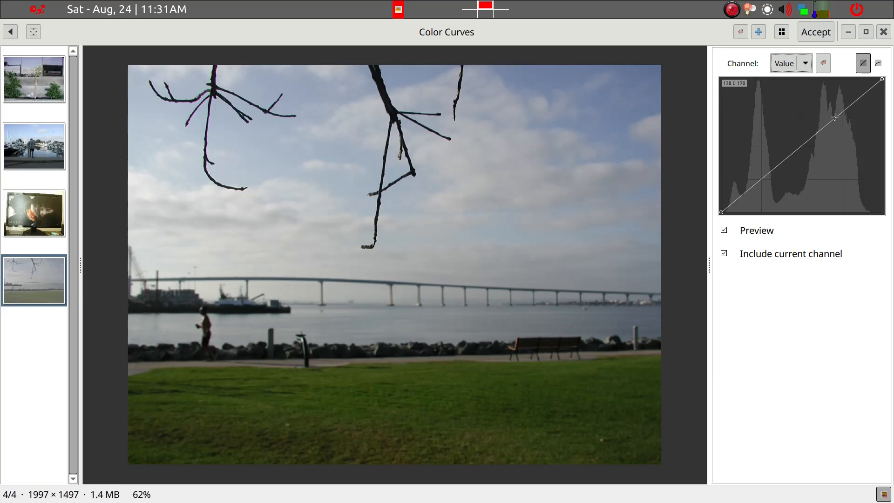
{"action": "left_click_drag", "start_coordinate": [794, 152], "coordinate": [853, 87]}
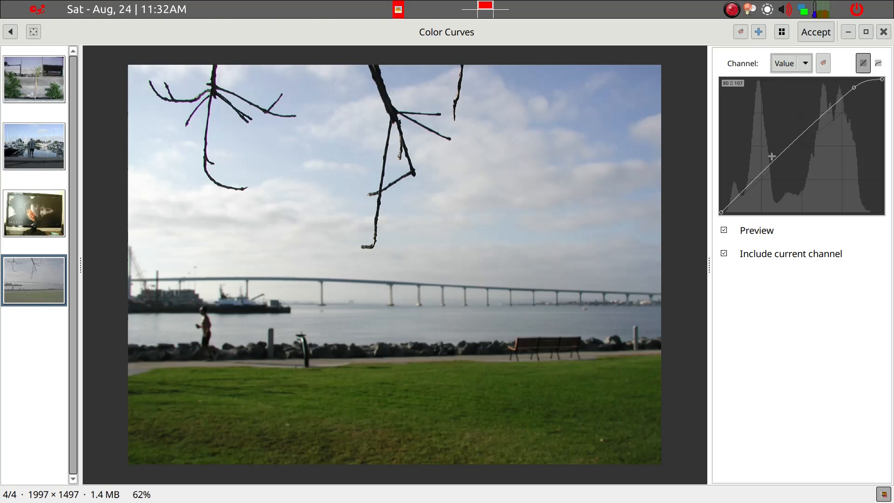
{"action": "mouse_move", "coordinate": [752, 181]}
{"action": "left_mouse_down"}
{"action": "mouse_move", "coordinate": [763, 191]}
{"action": "mouse_move", "coordinate": [754, 182]}
{"action": "left_mouse_up"}
{"action": "left_click_drag", "start_coordinate": [755, 183], "coordinate": [755, 183]}
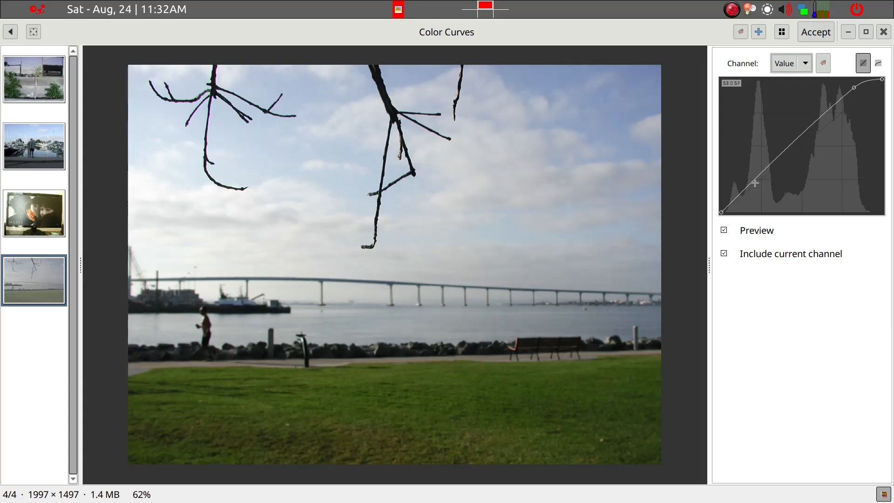
{"action": "right_click", "coordinate": [853, 88]}
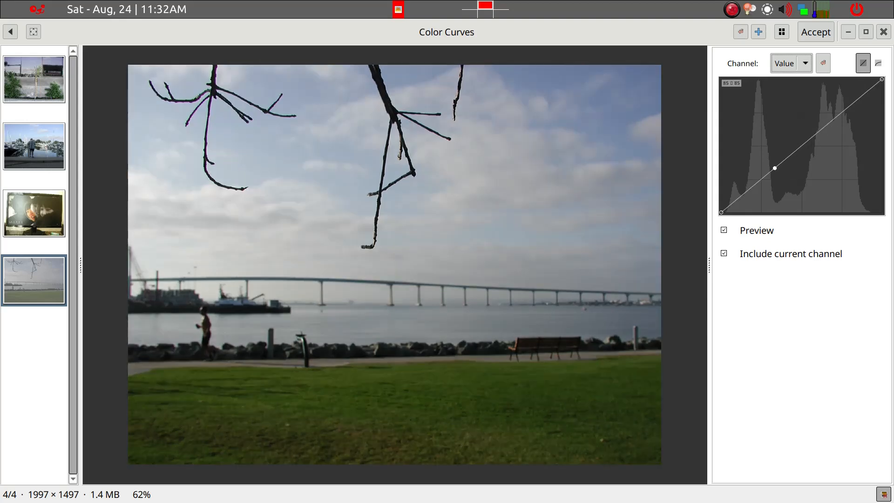
- Brighten the shadows with a Value curve point at about 69, 93, apply the curve and save the bridge photo
{"action": "left_click_drag", "start_coordinate": [774, 168], "coordinate": [763, 164]}
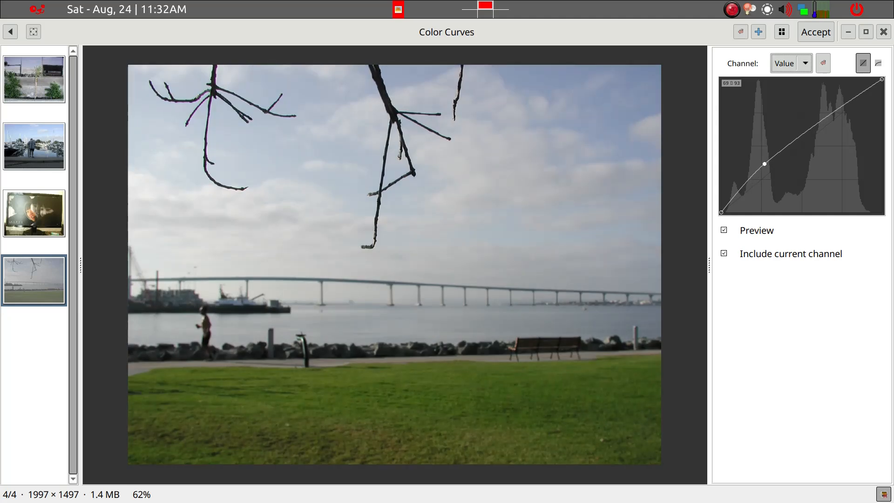
{"action": "left_click", "coordinate": [819, 34]}
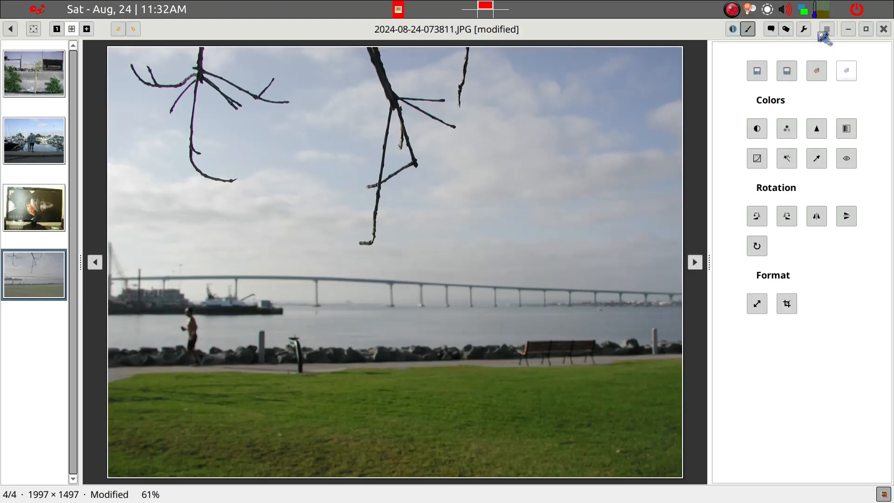
{"action": "left_click", "coordinate": [761, 74]}
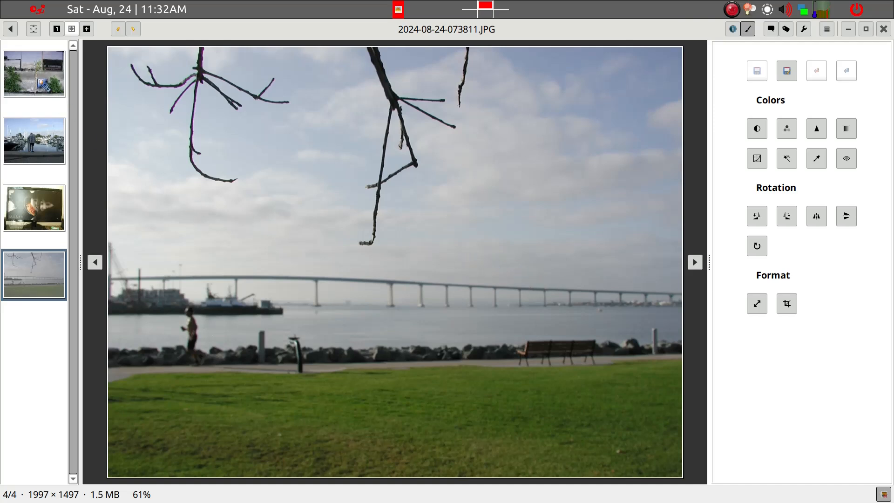
- Open the palm tree photo 2024-08-24-080324.JPG in GIMP and bring up the Lens Distortion filter
{"action": "left_click", "coordinate": [41, 83]}
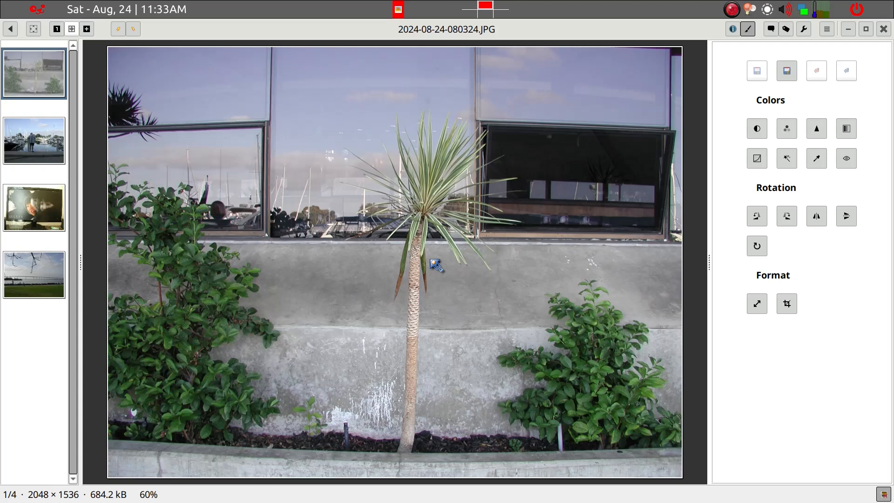
{"action": "key", "text": "g"}
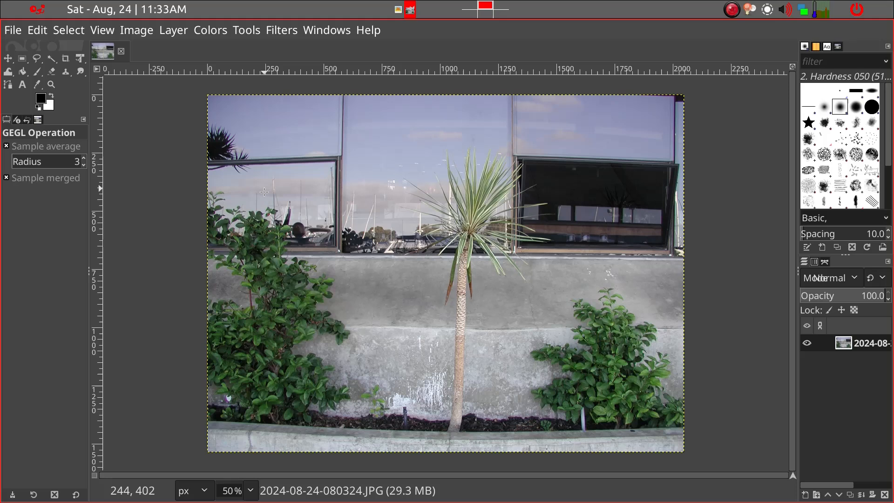
{"action": "left_click", "coordinate": [290, 36]}
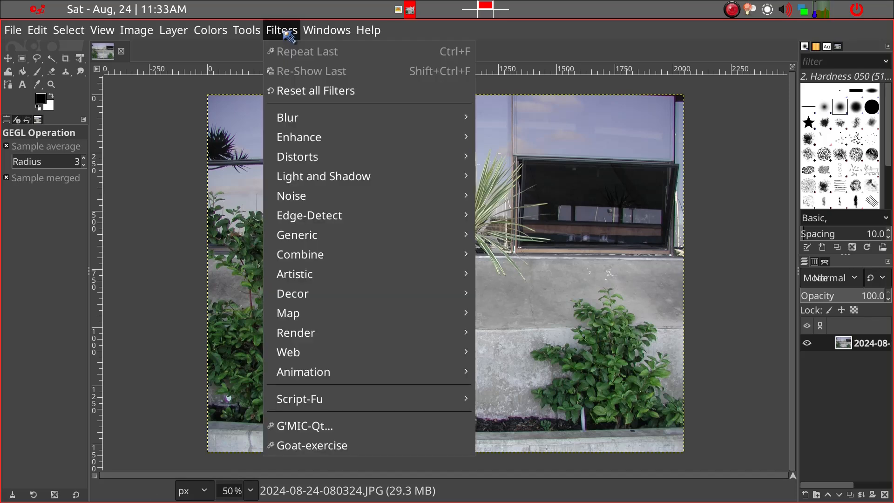
{"action": "mouse_move", "coordinate": [302, 163]}
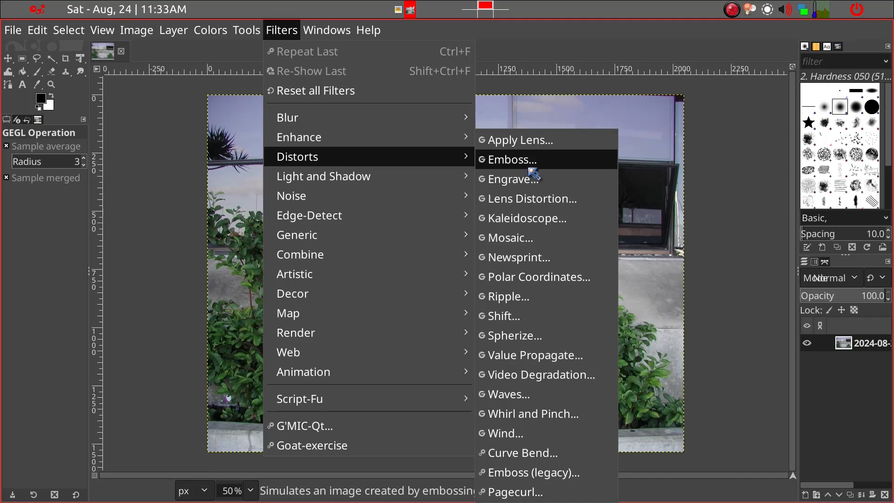
{"action": "left_click", "coordinate": [529, 206]}
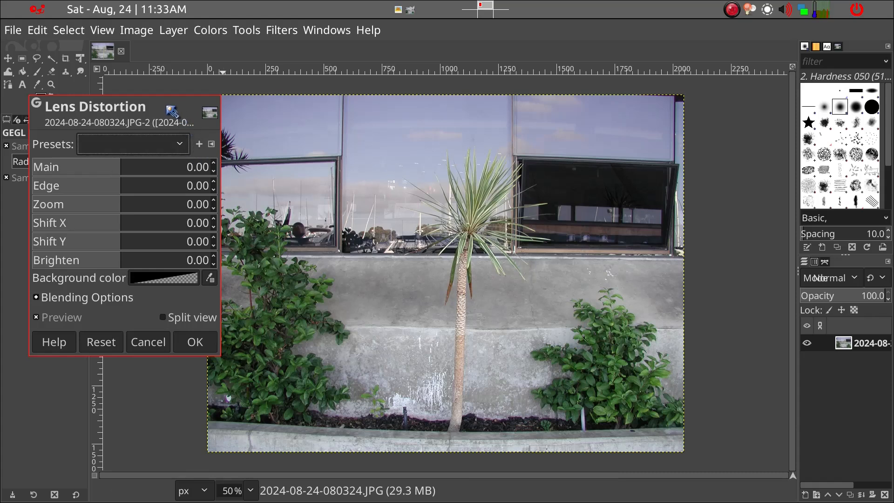
- Correct the photo's curved edges by setting the Main lens distortion to -14.66, and apply the filter
{"action": "left_click_drag", "start_coordinate": [172, 111], "coordinate": [153, 149]}
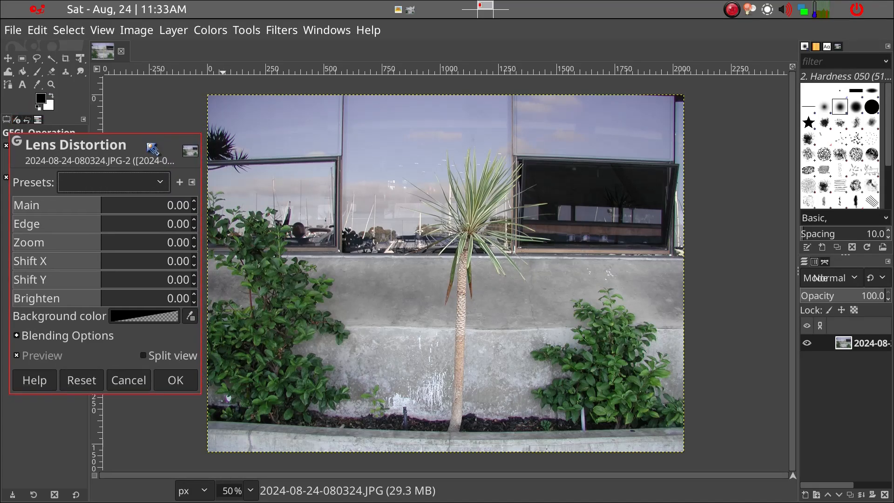
{"action": "left_click", "coordinate": [94, 211]}
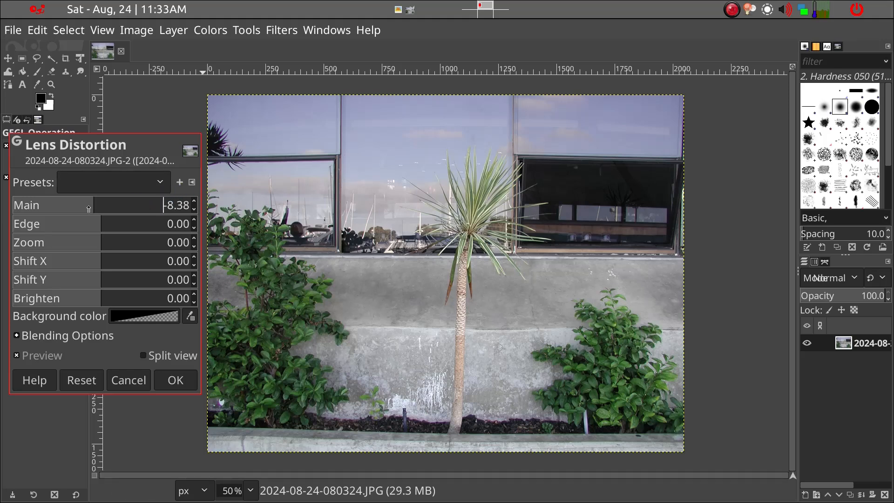
{"action": "mouse_move", "coordinate": [92, 212]}
{"action": "left_mouse_down"}
{"action": "mouse_move", "coordinate": [66, 209]}
{"action": "mouse_move", "coordinate": [165, 208]}
{"action": "mouse_move", "coordinate": [90, 213]}
{"action": "left_mouse_up"}
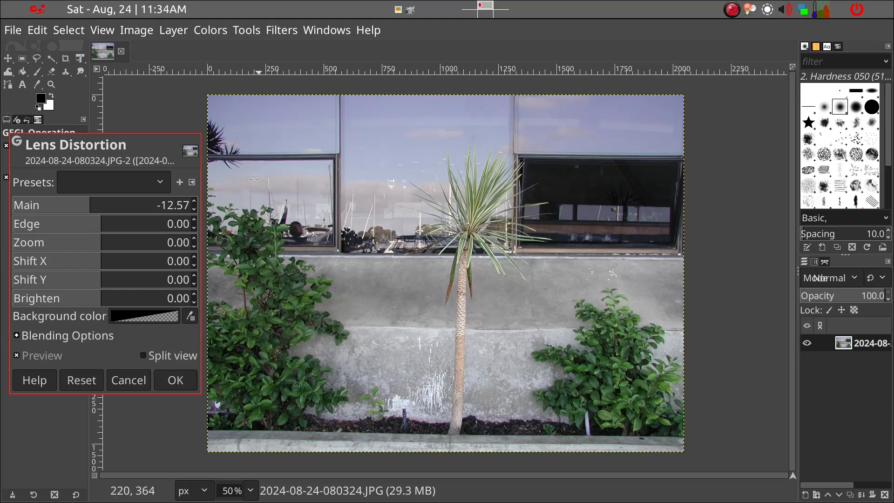
{"action": "left_click_drag", "start_coordinate": [89, 210], "coordinate": [89, 212]}
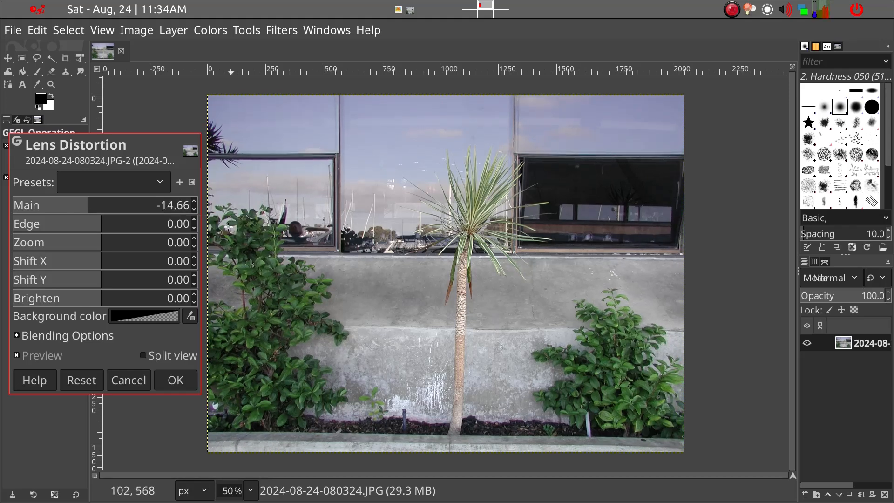
{"action": "left_click", "coordinate": [175, 380]}
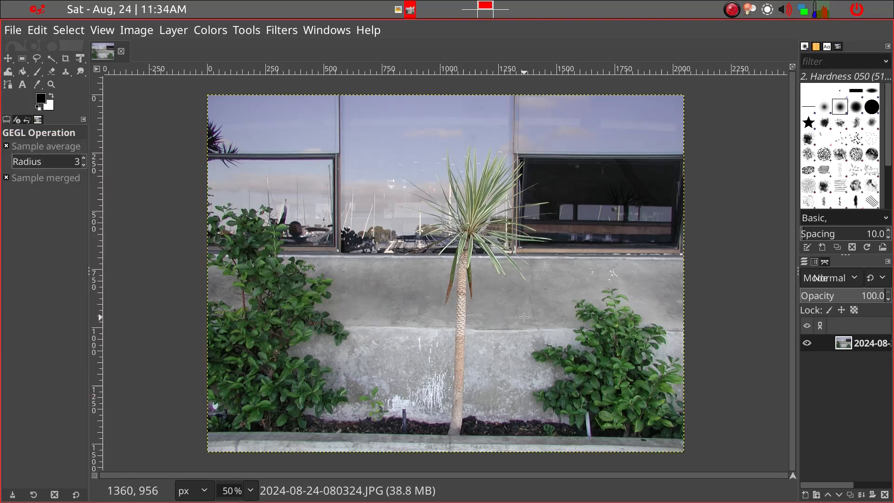
- Overwrite the original palm tree JPEG at quality 100 and switch back to gThumb
{"action": "left_click", "coordinate": [16, 32]}
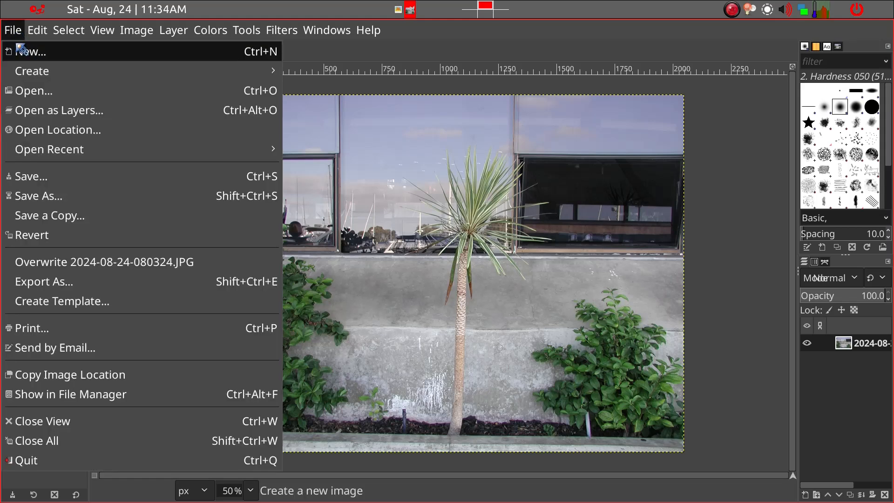
{"action": "left_click", "coordinate": [62, 264]}
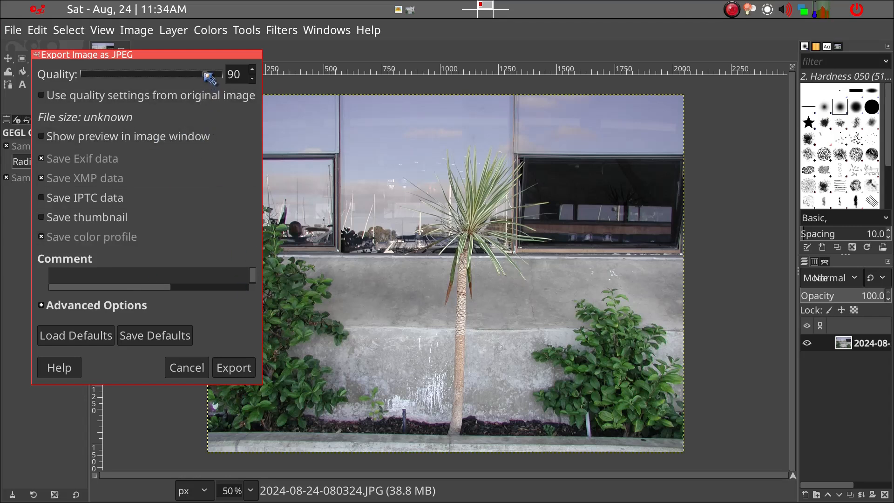
{"action": "left_click_drag", "start_coordinate": [205, 74], "coordinate": [223, 75]}
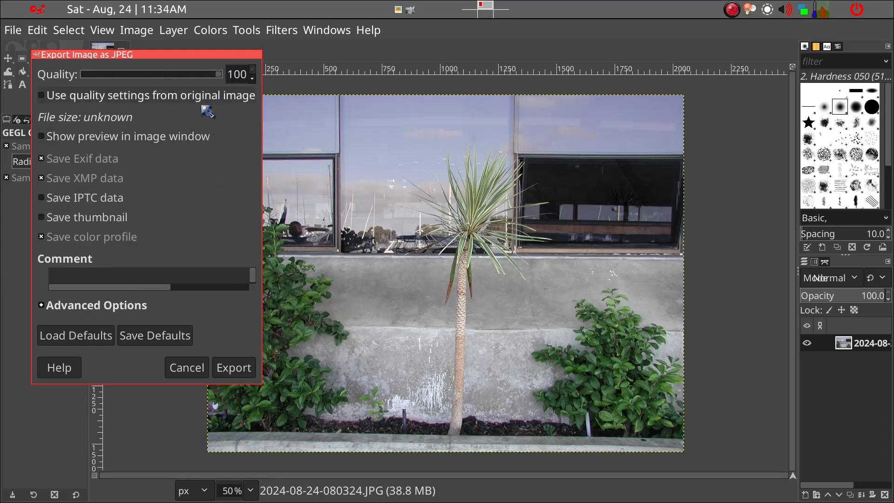
{"action": "left_click", "coordinate": [229, 367]}
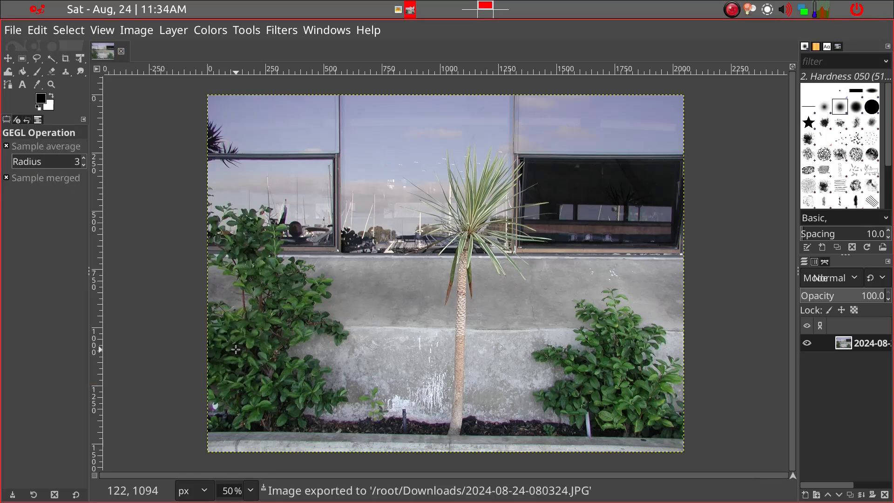
{"action": "key", "text": "alt+Tab"}
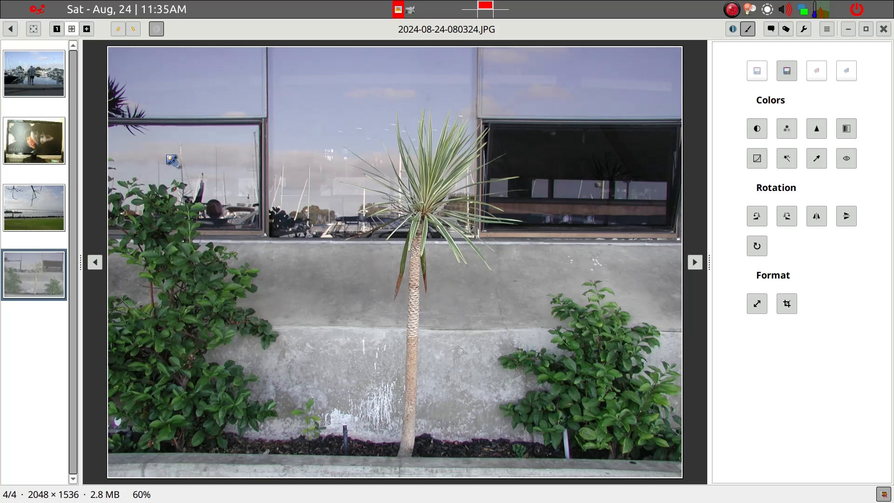
- Convert the monitor photo 2024-08-24-110414.JPG to grayscale with the Brightness method after comparing Saturation and Average, and save it
{"action": "left_click", "coordinate": [51, 76]}
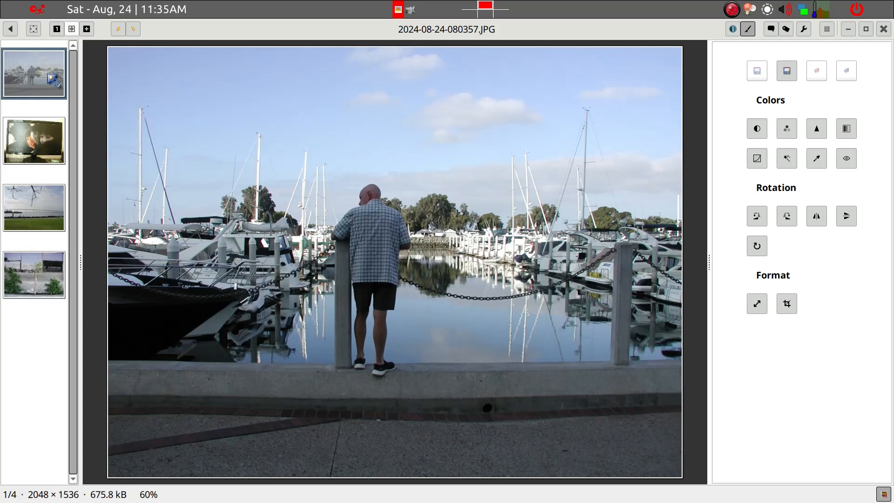
{"action": "left_click", "coordinate": [42, 143]}
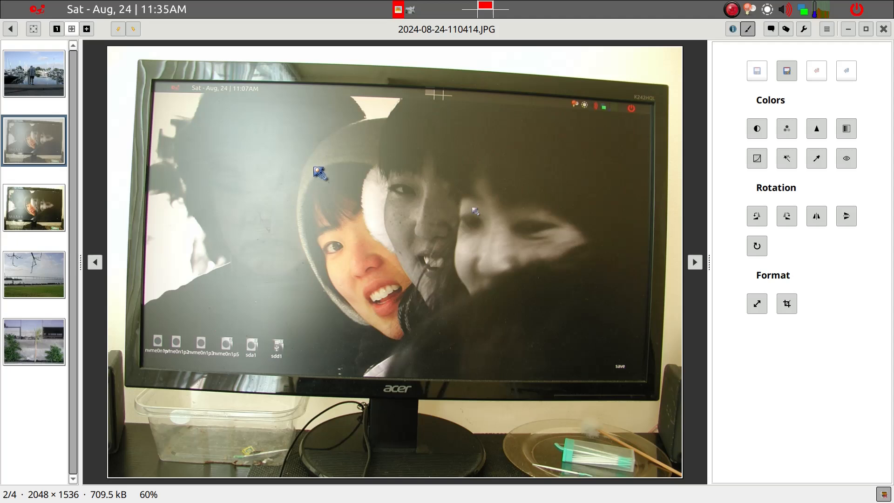
{"action": "left_click", "coordinate": [846, 128]}
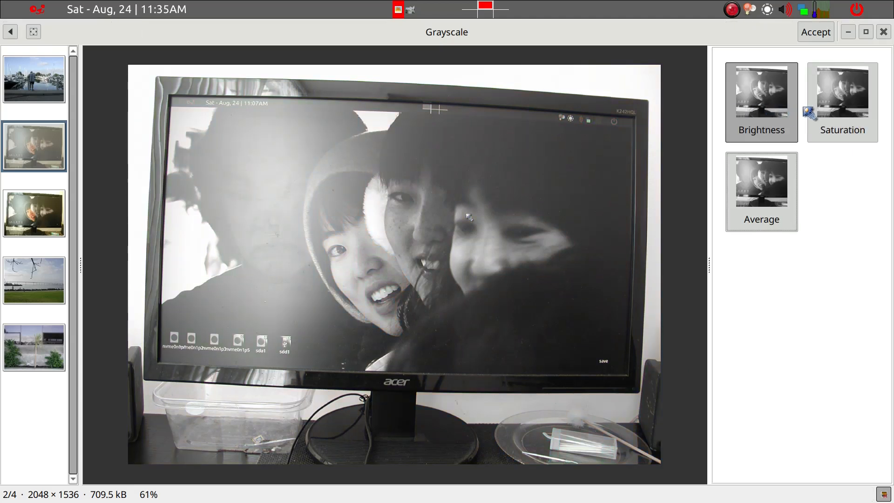
{"action": "left_click", "coordinate": [822, 138]}
{"action": "left_click", "coordinate": [732, 215]}
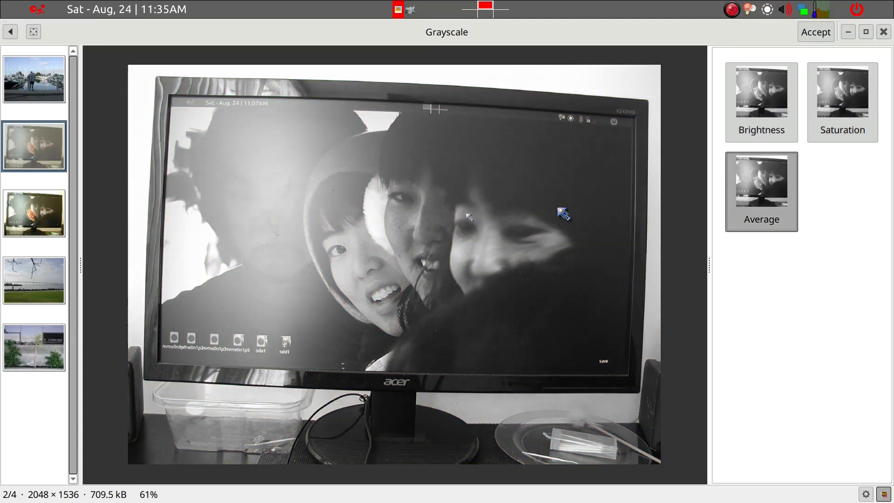
{"action": "left_click", "coordinate": [758, 112]}
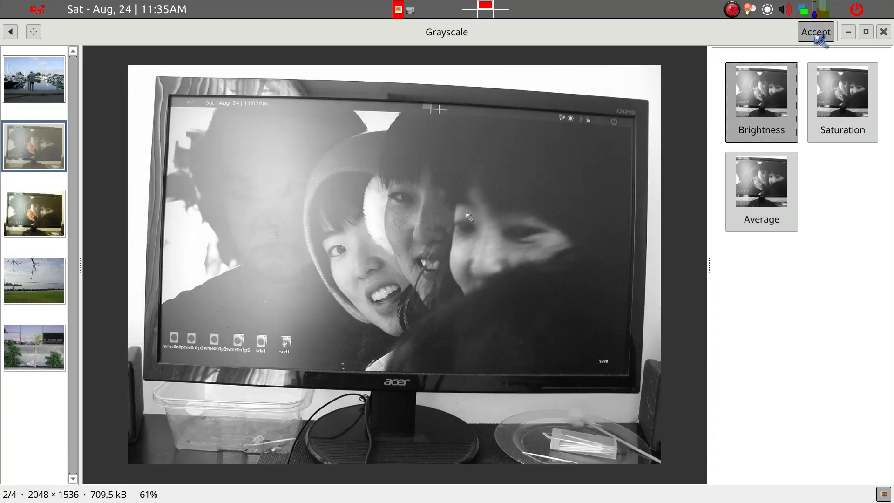
{"action": "left_click", "coordinate": [816, 37]}
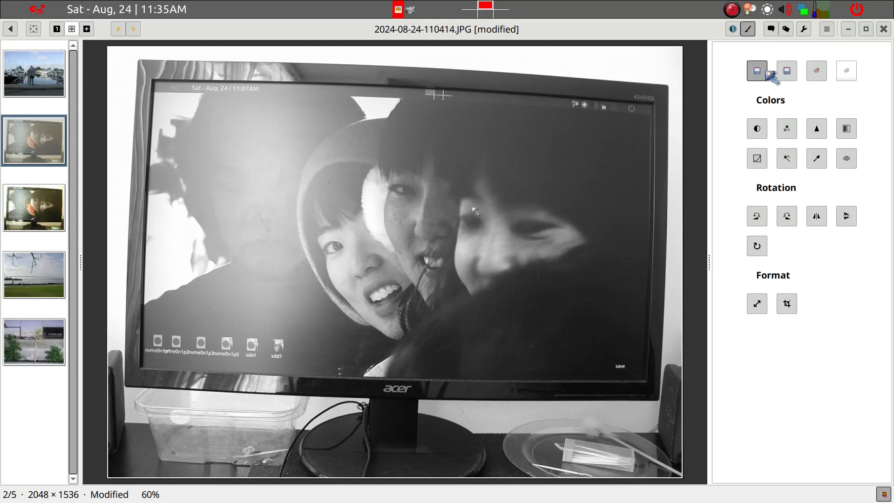
{"action": "left_click", "coordinate": [761, 74]}
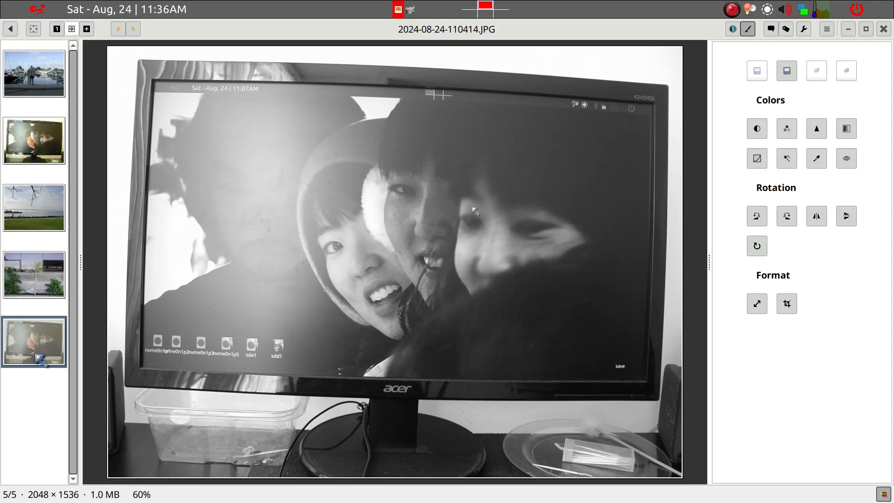
{"action": "left_click", "coordinate": [46, 158]}
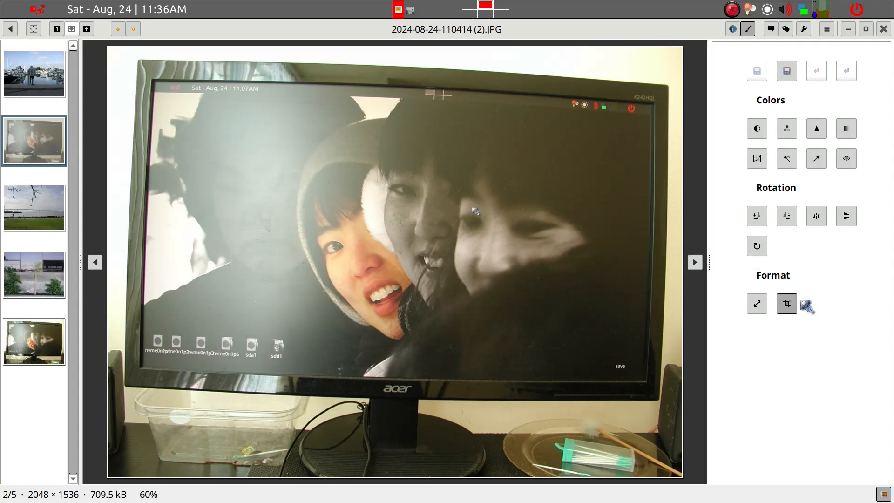
{"action": "left_click", "coordinate": [762, 248]}
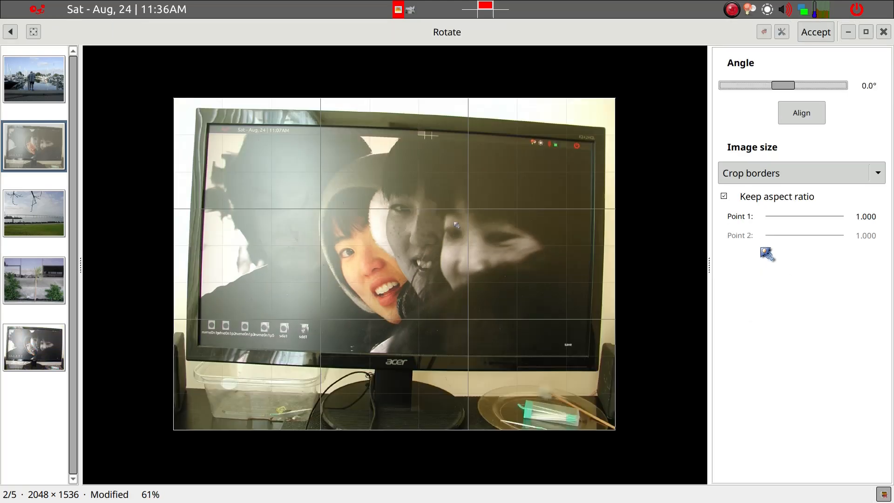
{"action": "key", "text": "Left"}
{"action": "key", "text": "Left"}
{"action": "key", "text": "Left"}
{"action": "key", "text": "Left"}
{"action": "key", "text": "Left"}
{"action": "key", "text": "Left"}
{"action": "key", "text": "Left"}
{"action": "key", "text": "Left"}
{"action": "key", "text": "Left"}
{"action": "key", "text": "Left"}
{"action": "key", "text": "Left"}
{"action": "key", "text": "Left"}
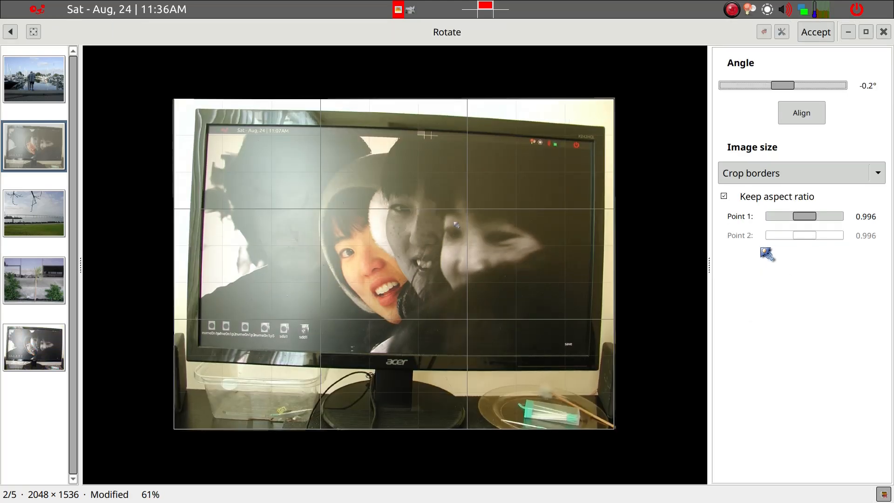
{"action": "key", "text": "Left"}
{"action": "key", "text": "Left"}
{"action": "key", "text": "Left"}
{"action": "key", "text": "Left"}
{"action": "key", "text": "Left"}
{"action": "key", "text": "Left"}
{"action": "key", "text": "Left"}
{"action": "key", "text": "Left"}
{"action": "key", "text": "Left"}
{"action": "key", "text": "Left"}
{"action": "key", "text": "Left"}
{"action": "key", "text": "Left"}
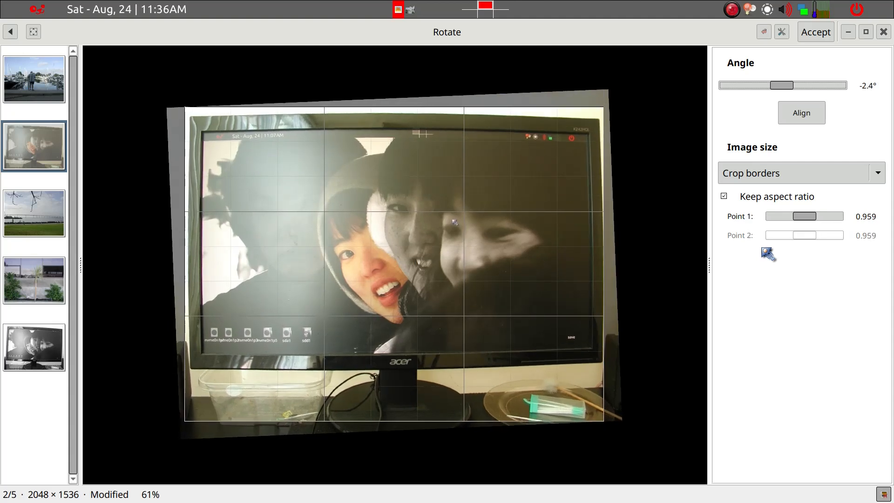
{"action": "key", "text": "Escape"}
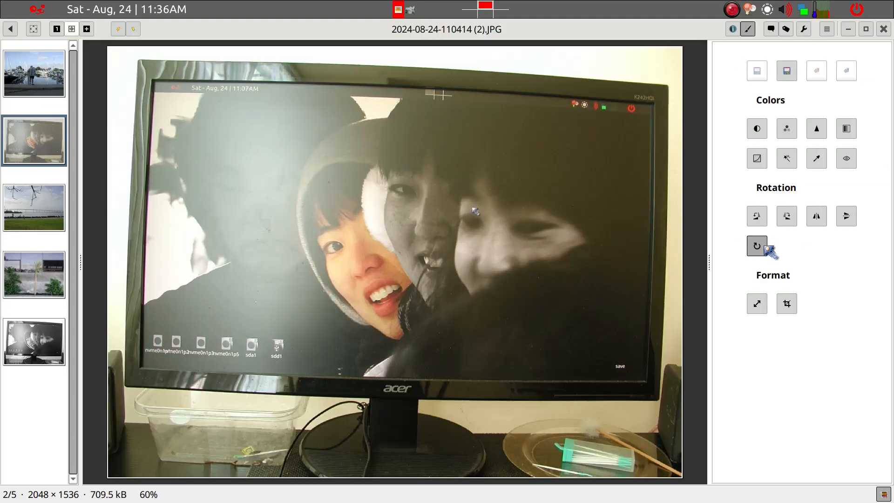
- Rotate the color monitor photo counterclockwise through a full turn in four 90-degree increments
{"action": "left_click", "coordinate": [757, 216]}
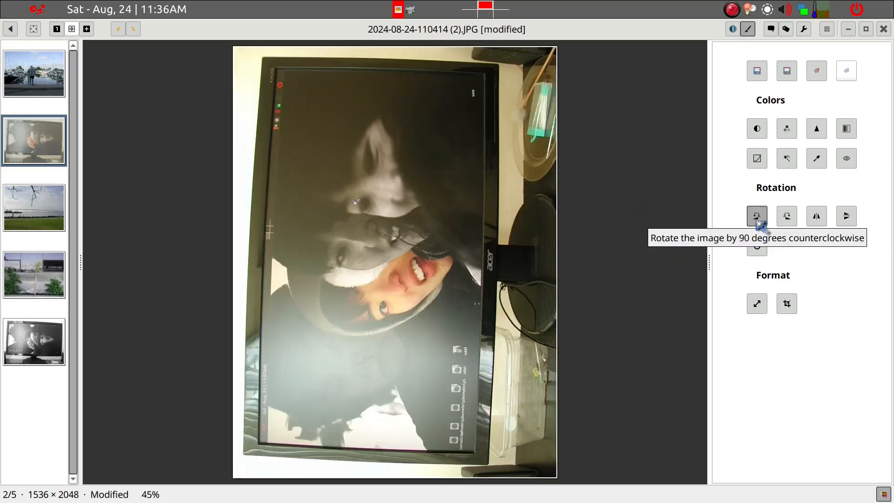
{"action": "left_click", "coordinate": [756, 216]}
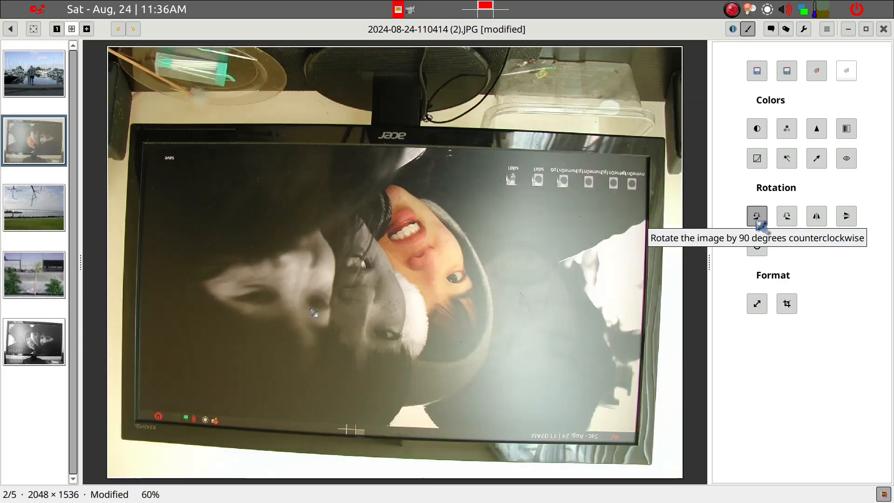
{"action": "left_click", "coordinate": [758, 219]}
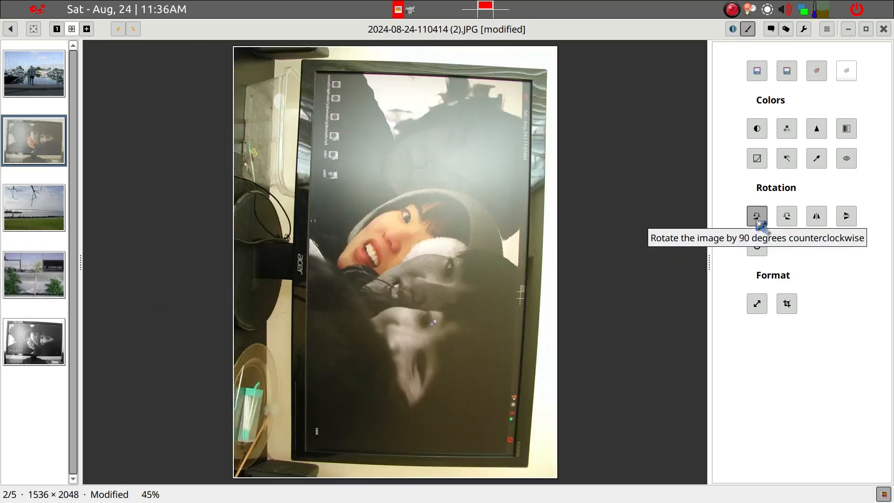
{"action": "left_click", "coordinate": [757, 219]}
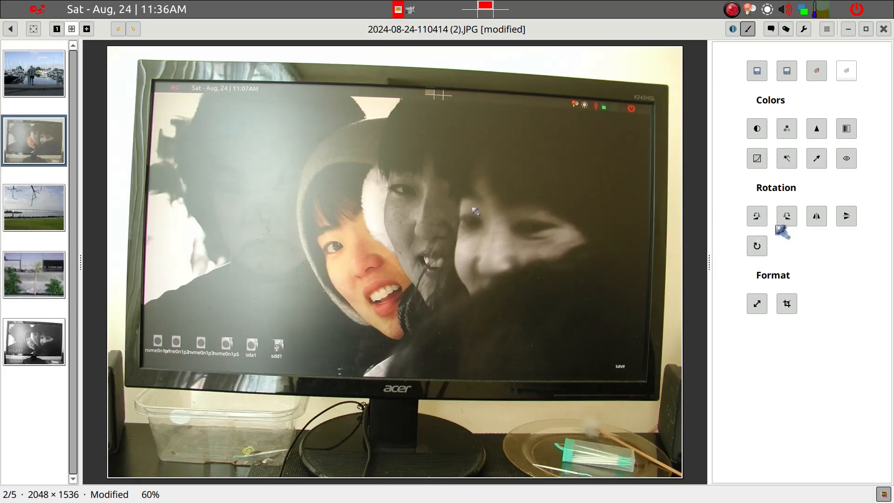
- Return to the Downloads folder and open the bay bridge photo 2024-08-24-073811.JPG
{"action": "key", "text": "Escape"}
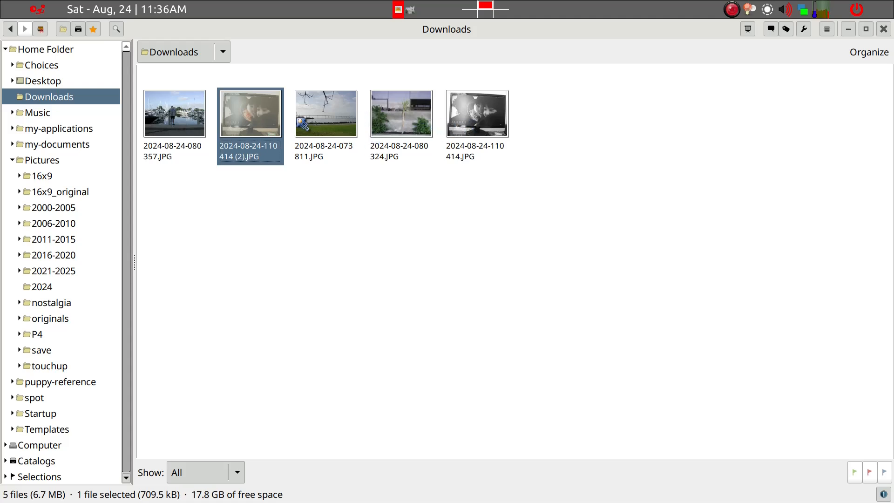
{"action": "double_click", "coordinate": [321, 127]}
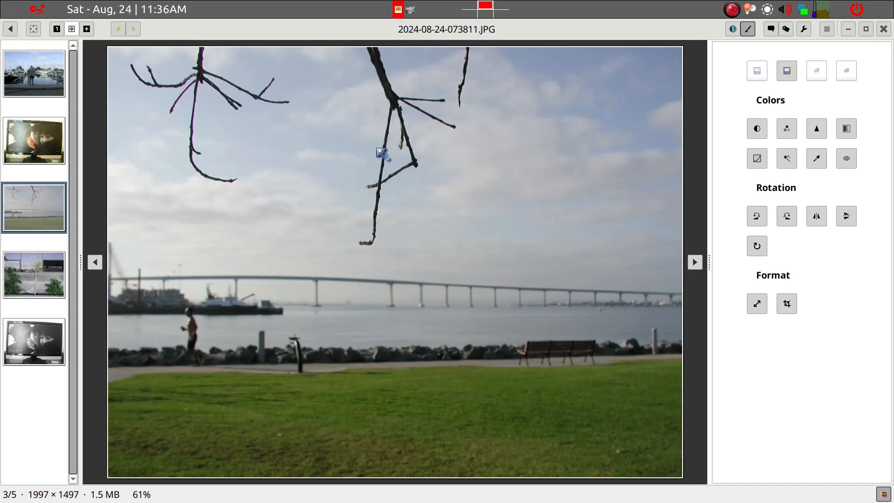